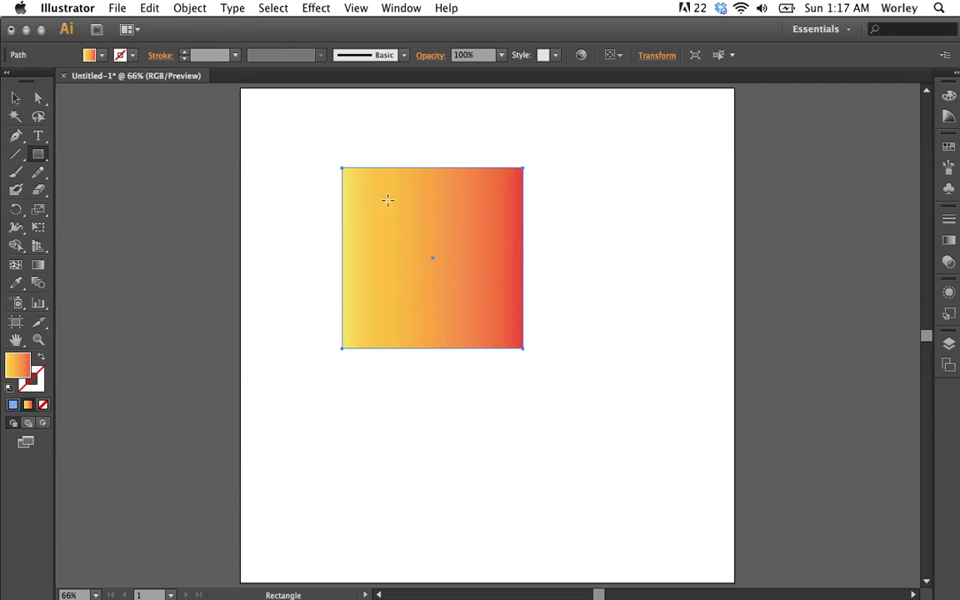
Try the blue linear and black-edged radial gradient swatches as the square's fill, and return it to Orange, Yellow
click(100, 57)
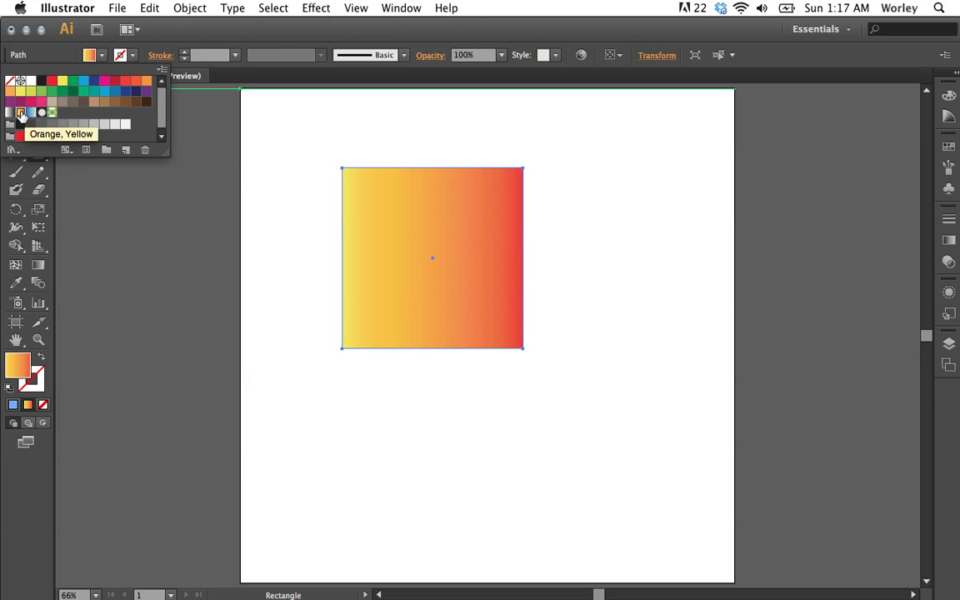
click(31, 114)
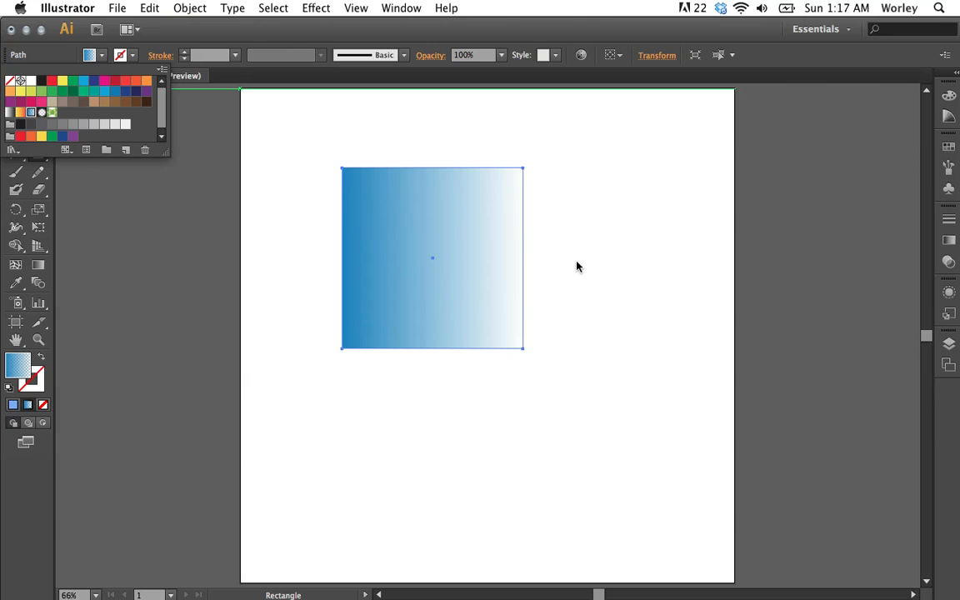
click(41, 113)
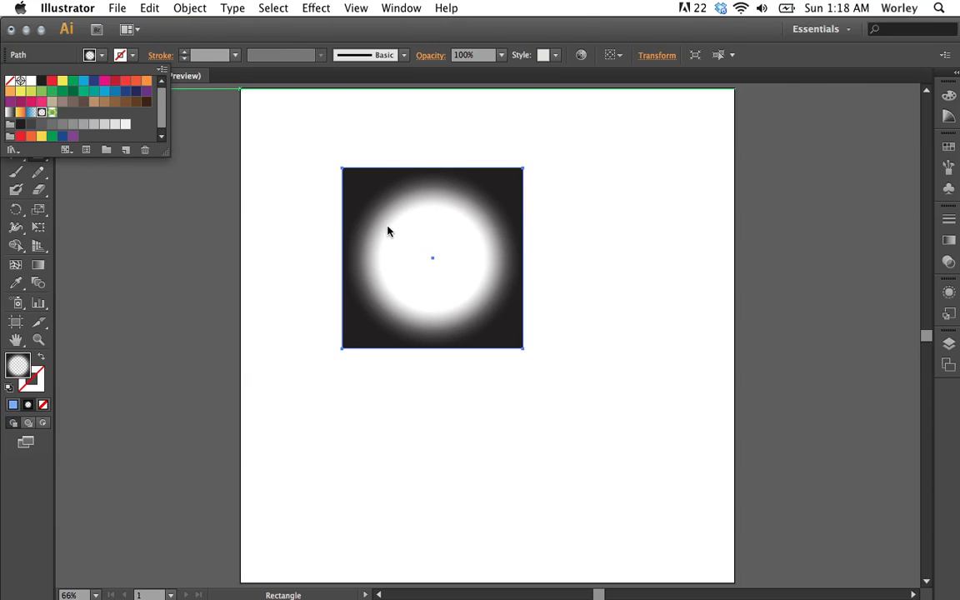
click(31, 111)
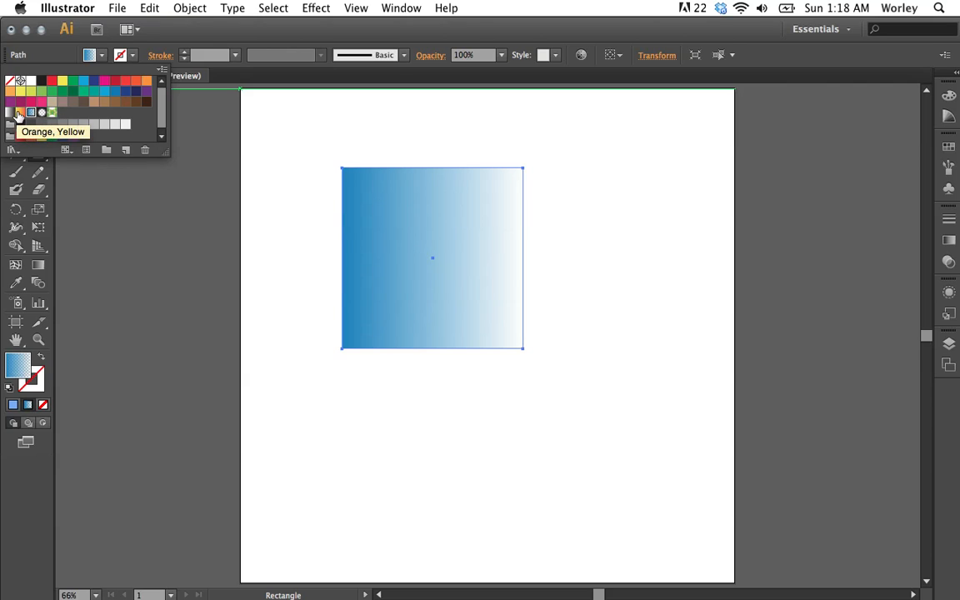
click(19, 112)
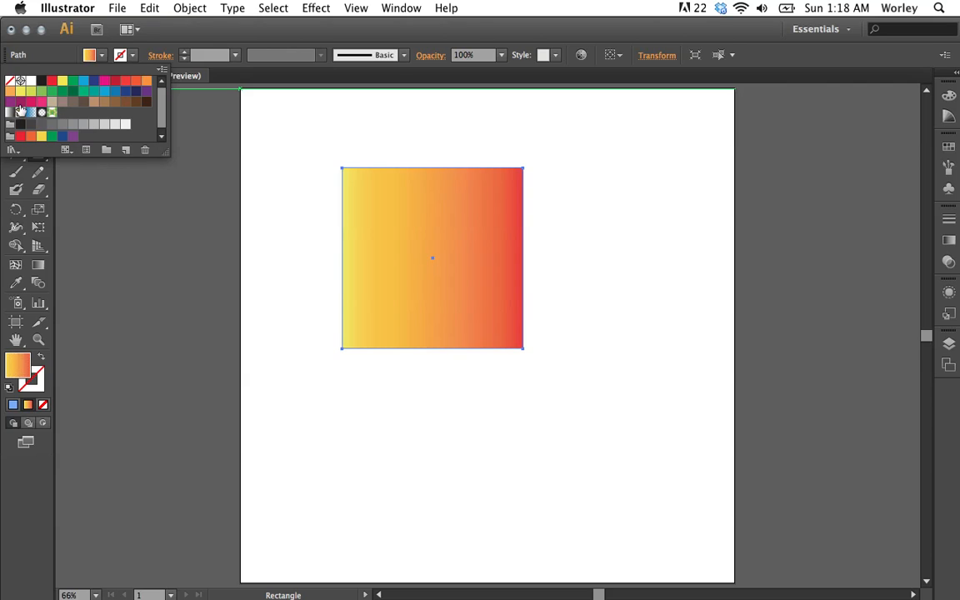
Open the Seasons gradient swatch library and fill the square with Autumn Brown
click(14, 152)
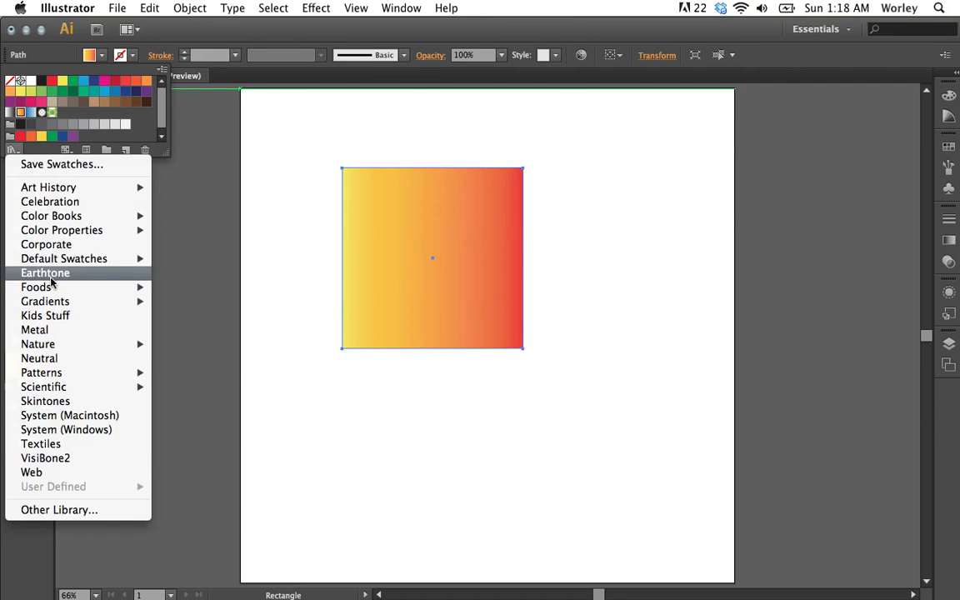
mouse_move(56, 303)
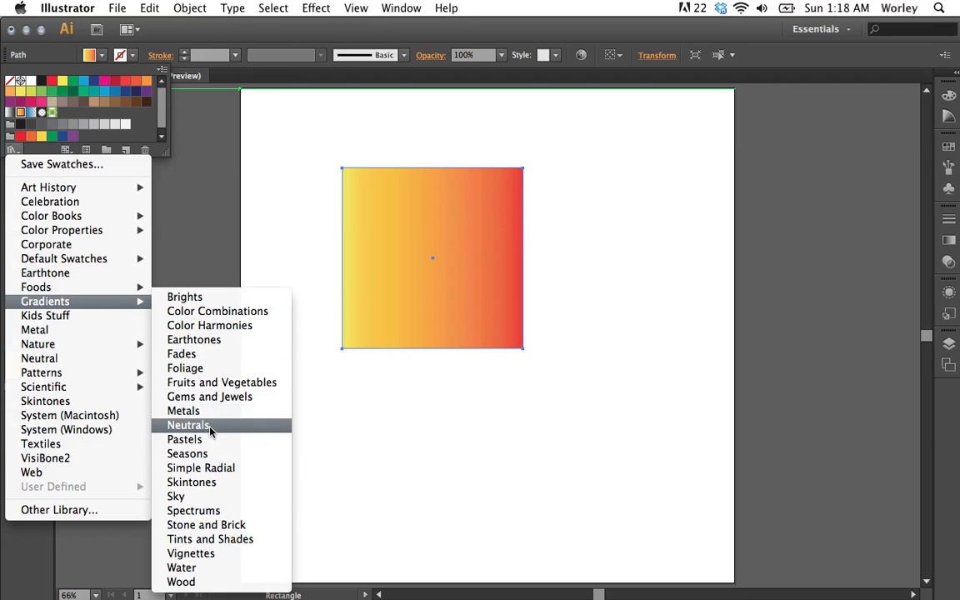
click(210, 457)
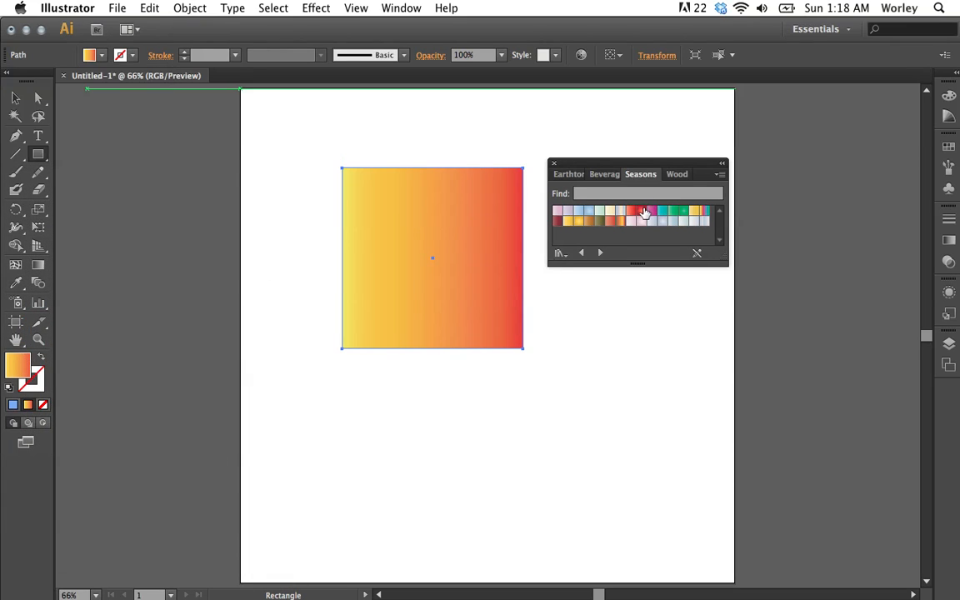
click(589, 222)
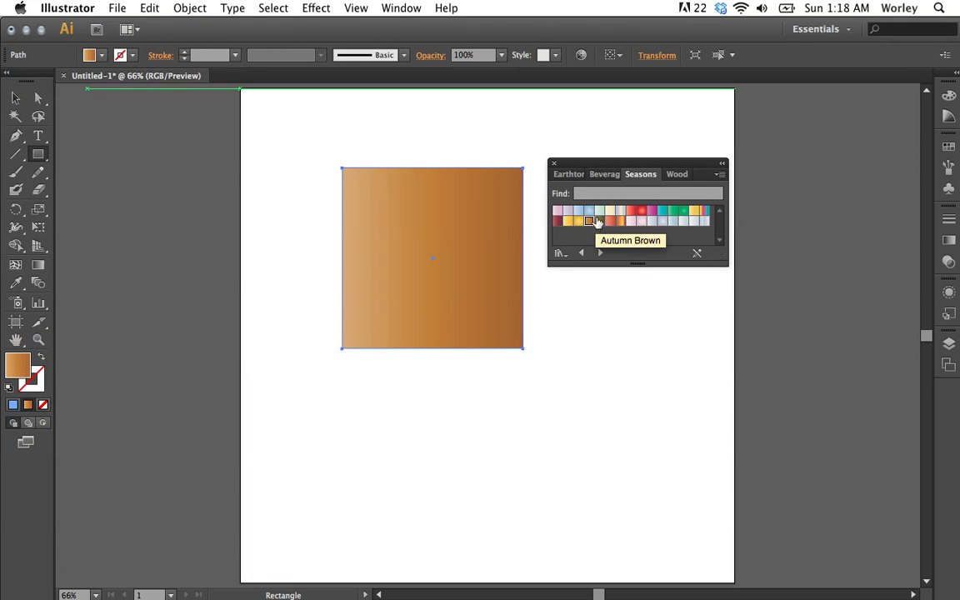
Try the light green, Summer Red Radial and green radial gradients from Seasons on the square, and close the library
click(589, 211)
click(606, 212)
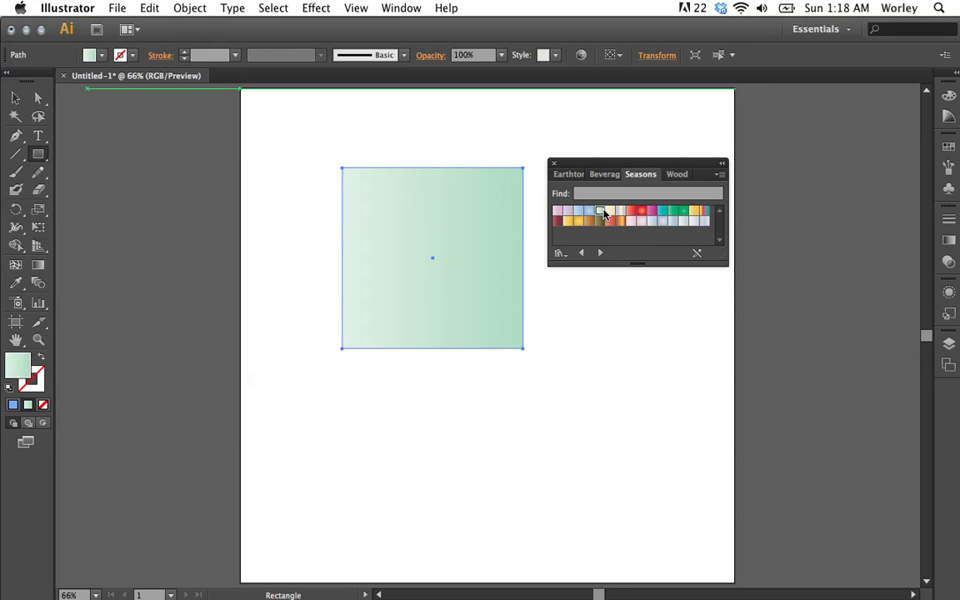
click(641, 212)
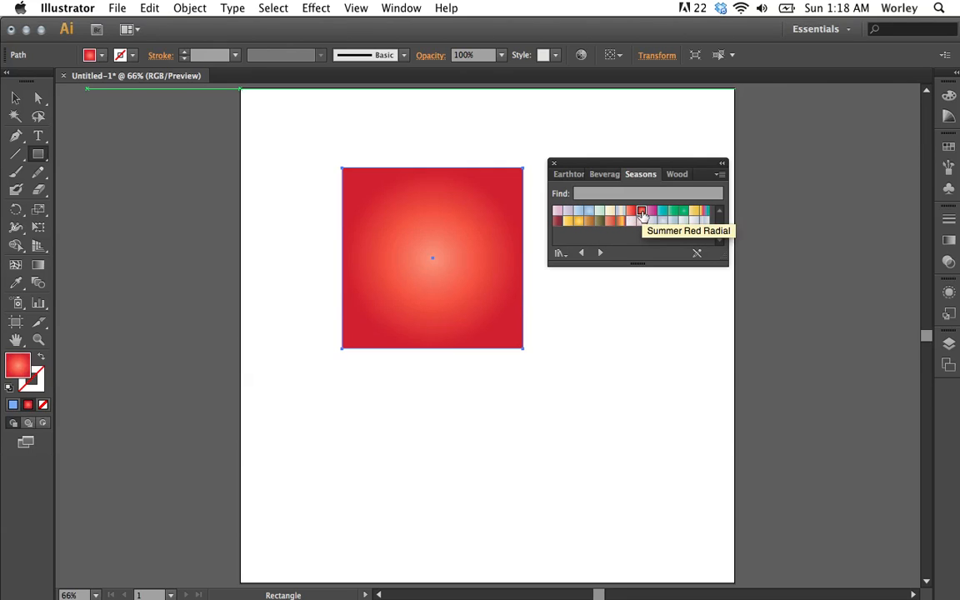
click(682, 213)
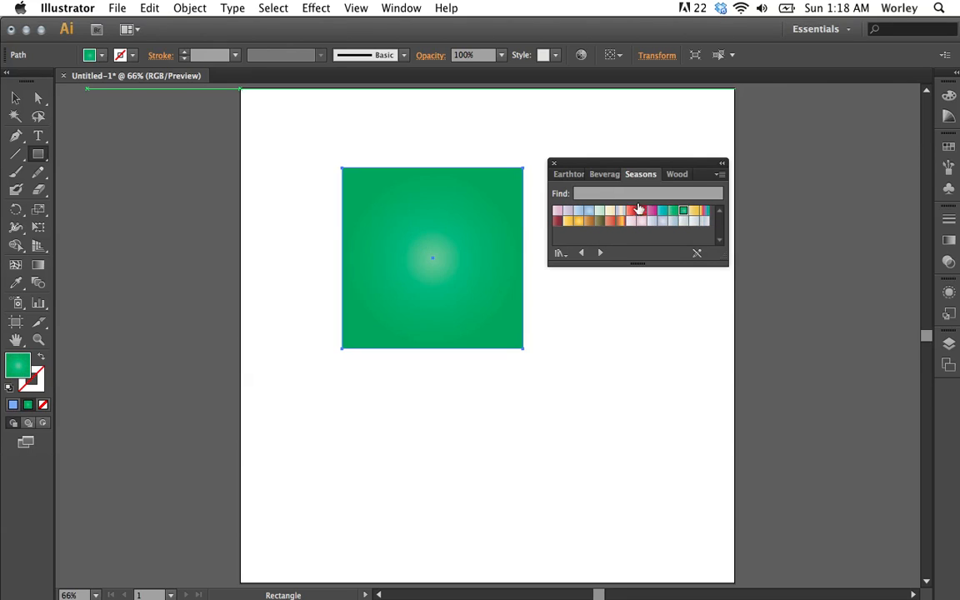
click(551, 164)
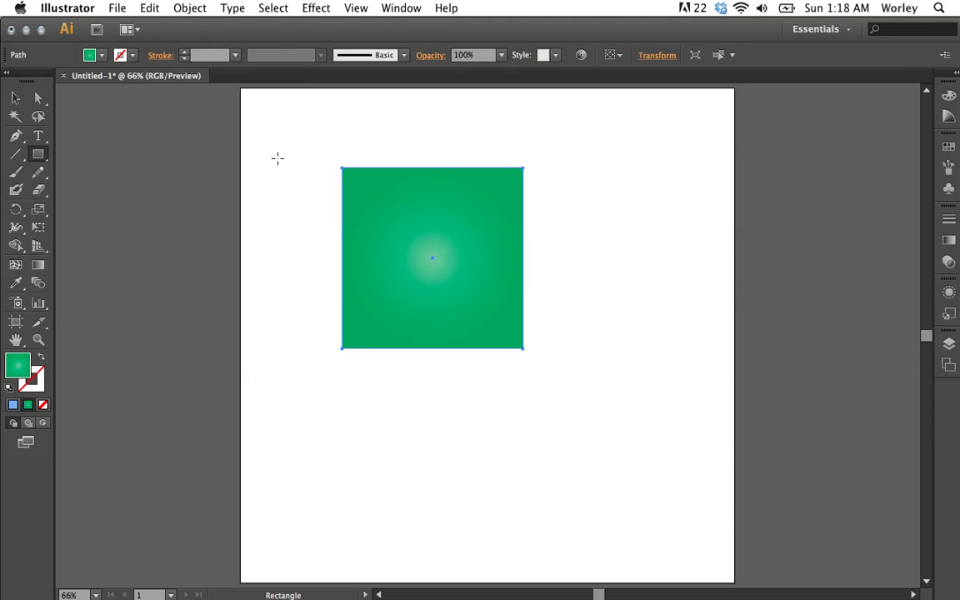
click(101, 57)
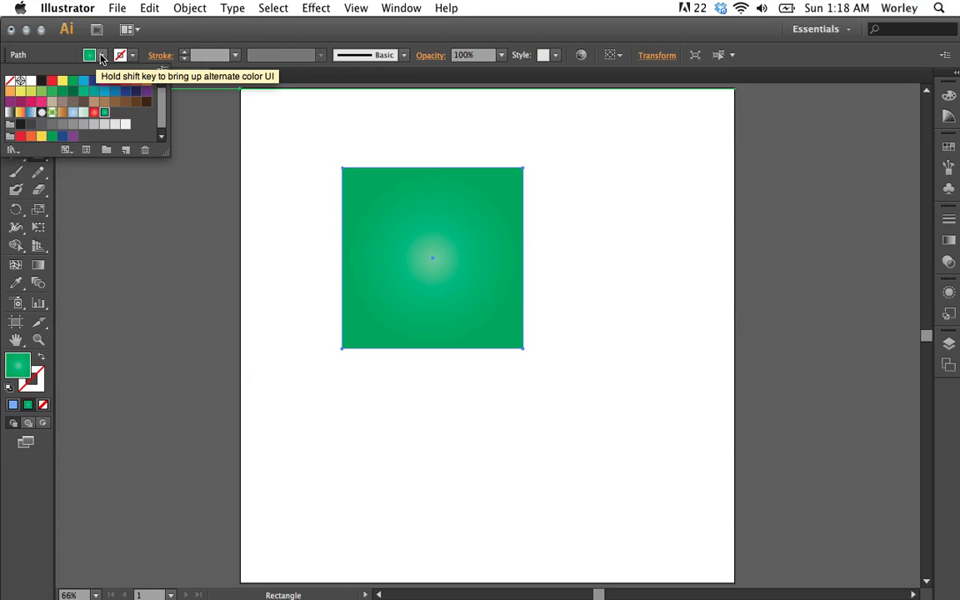
click(101, 56)
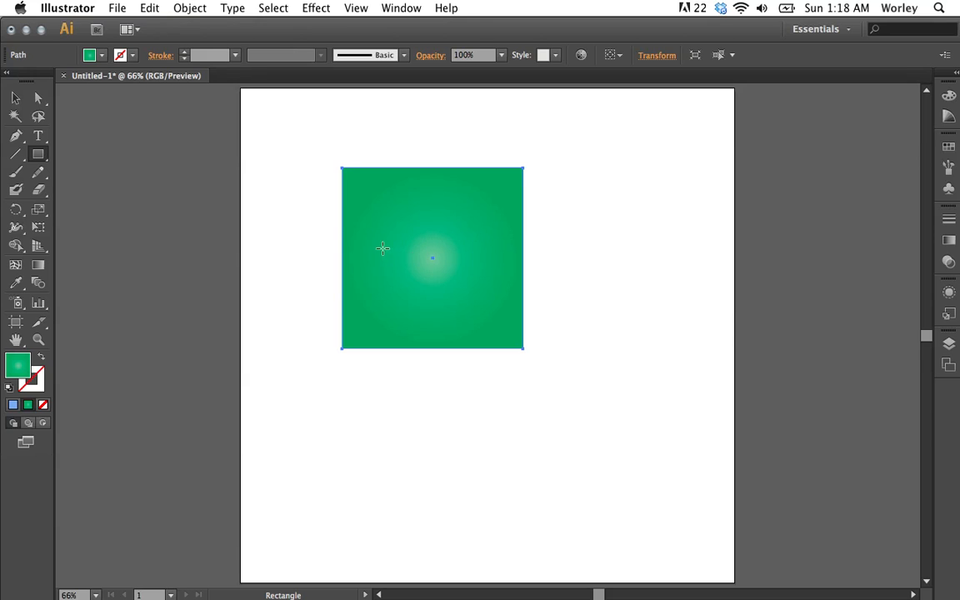
Show the gradient settings and use the Gradient tool to flatten the green radial gradient to an aspect ratio of about 42%
click(39, 265)
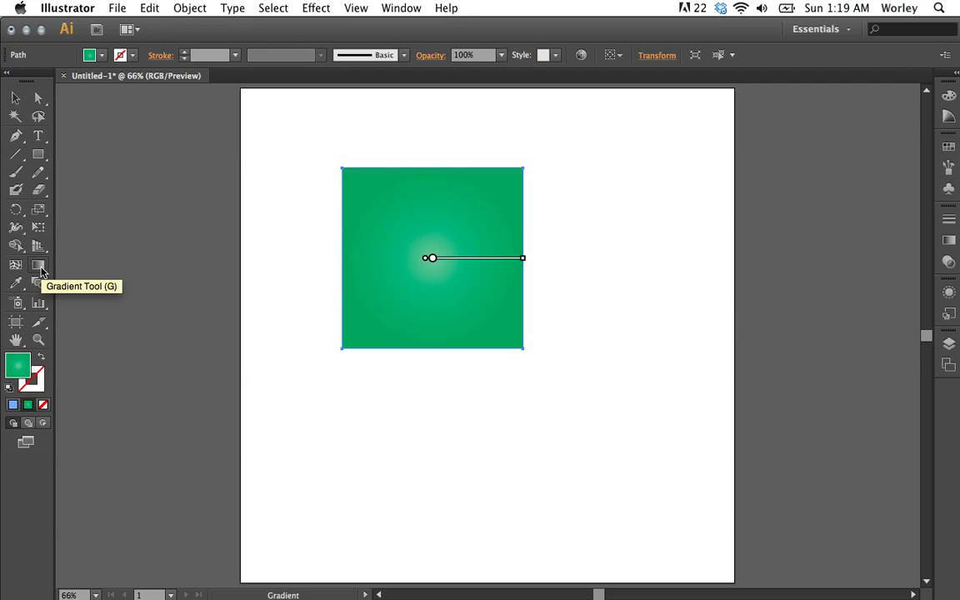
click(945, 244)
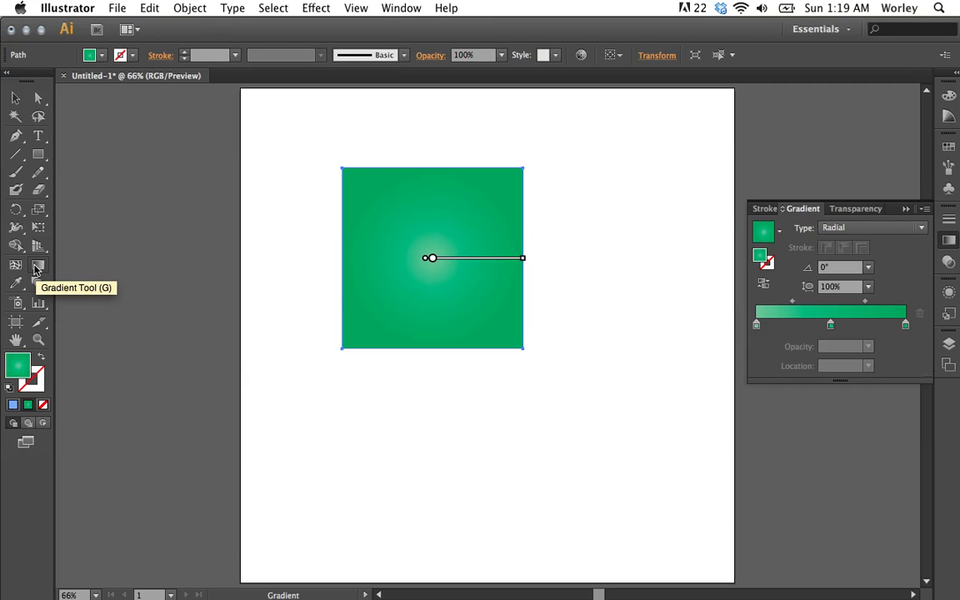
click(36, 266)
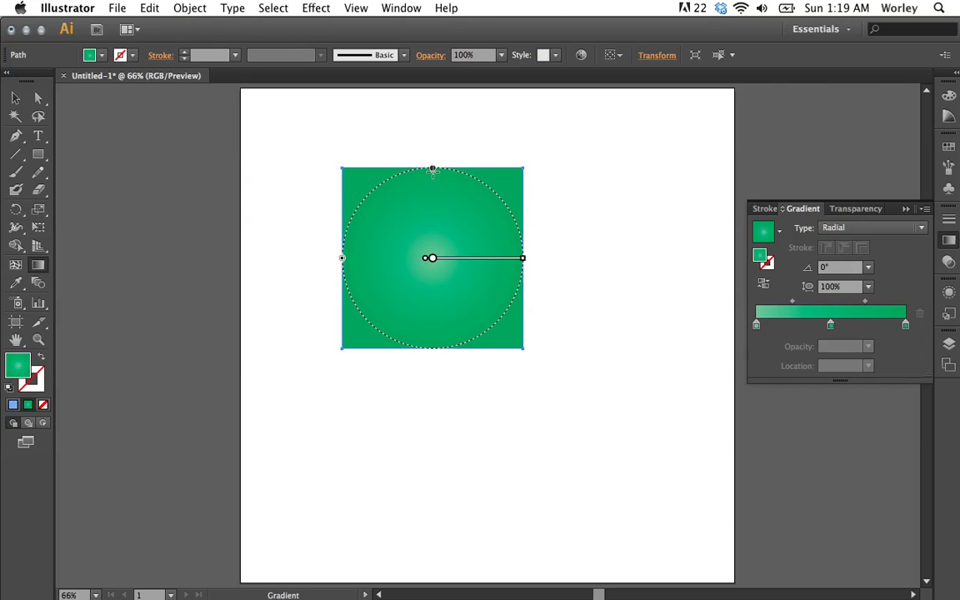
drag(433, 169, 434, 220)
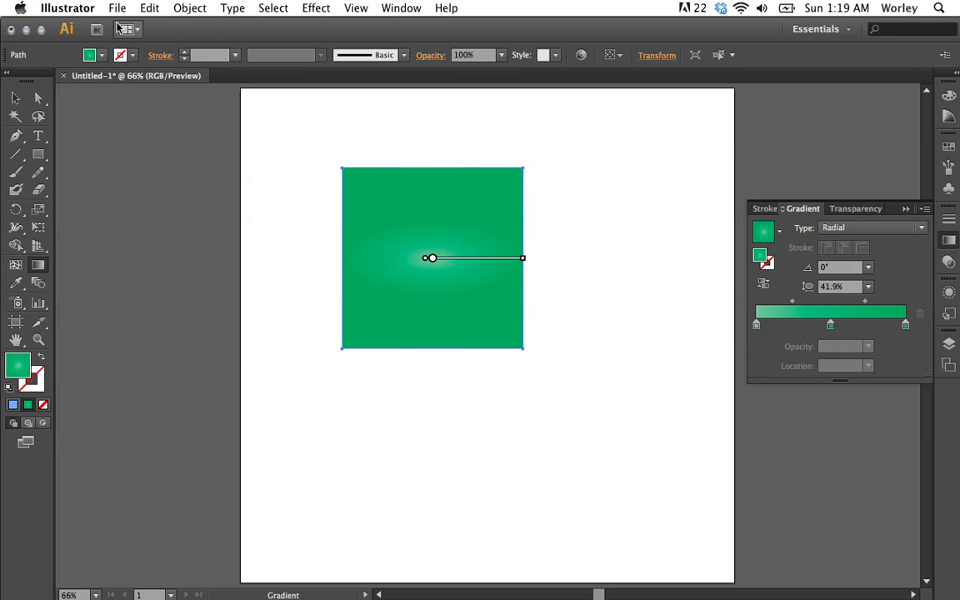
Fill the square with the black-edged radial gradient and reshape it into a smaller upright ellipse with an aspect ratio of about 127%
click(102, 55)
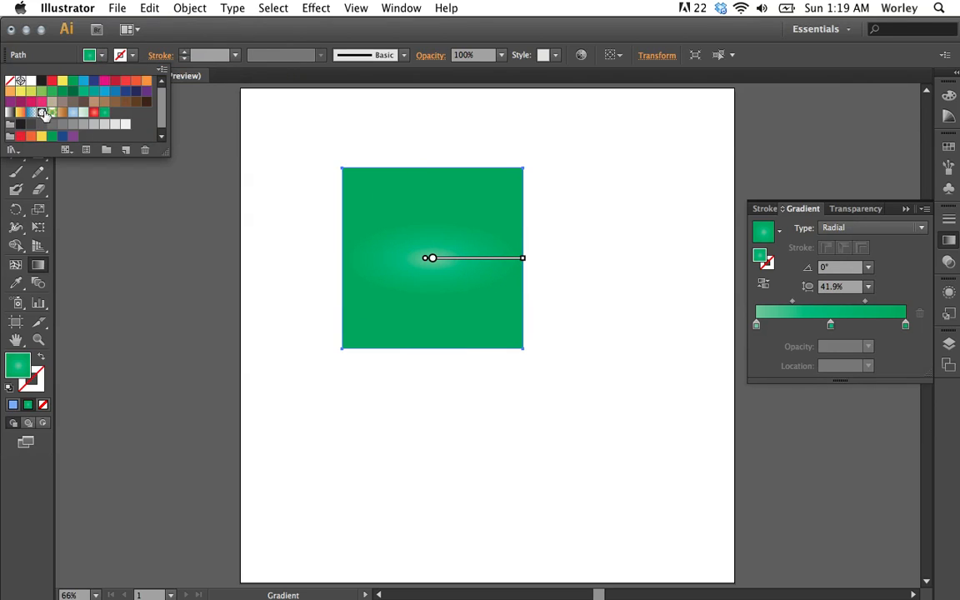
click(42, 111)
click(92, 63)
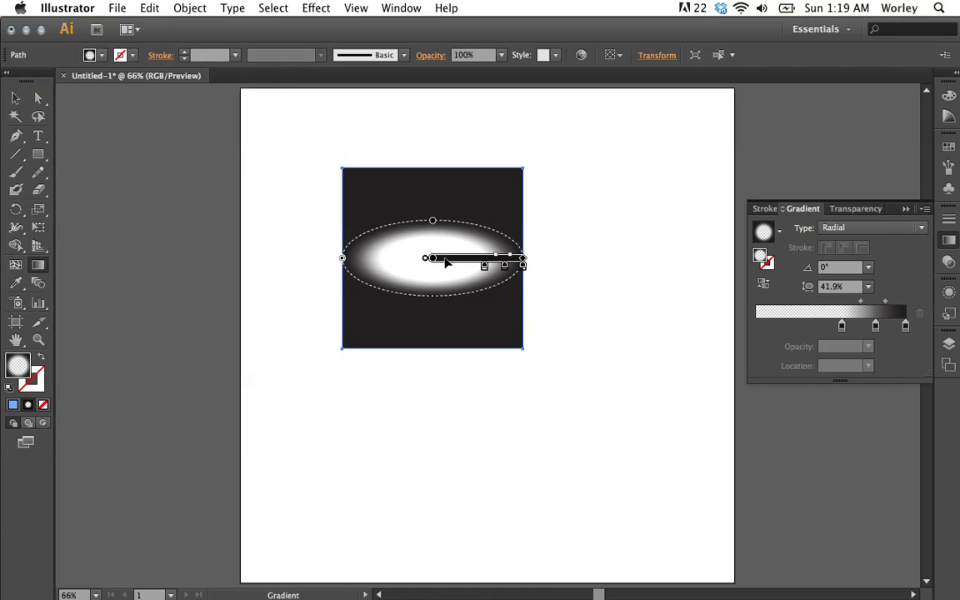
drag(430, 220, 445, 146)
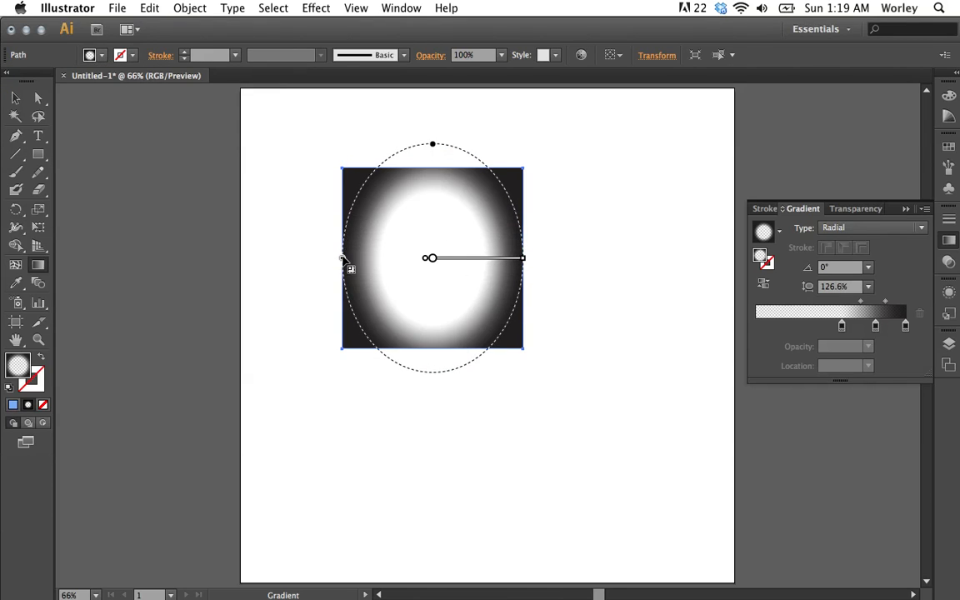
drag(344, 260, 383, 262)
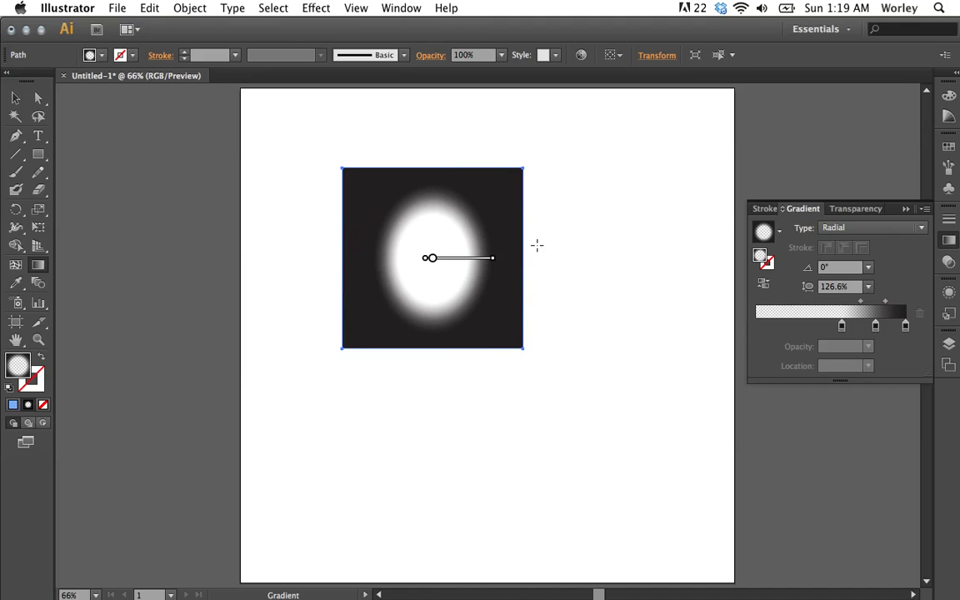
Move the radial gradient's inner stops and offset its focal point to the ellipse's edge, and rotate the gradient to about -59.5°
mouse_move(491, 260)
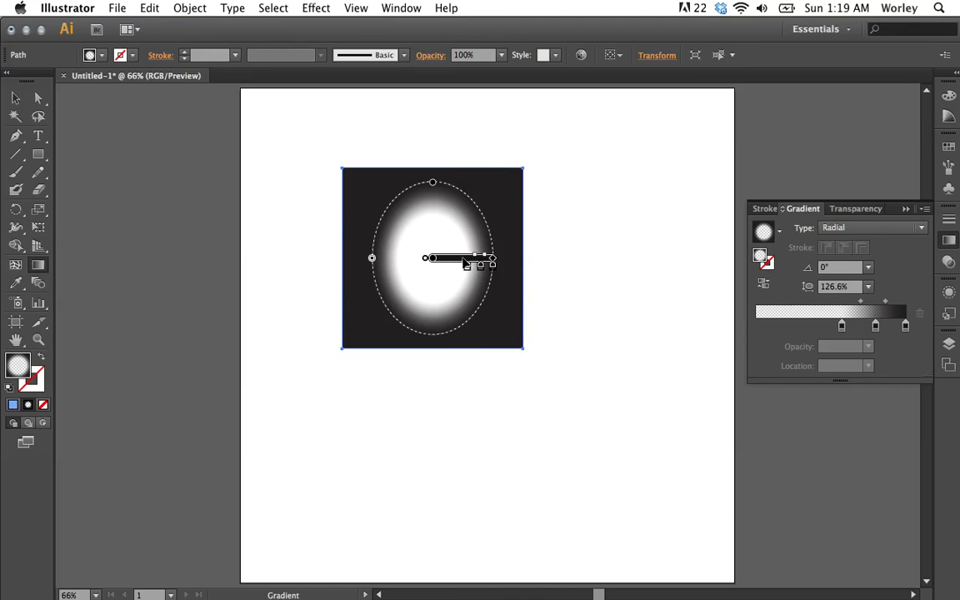
mouse_move(466, 267)
mouse_down()
mouse_move(449, 267)
mouse_move(467, 268)
mouse_up()
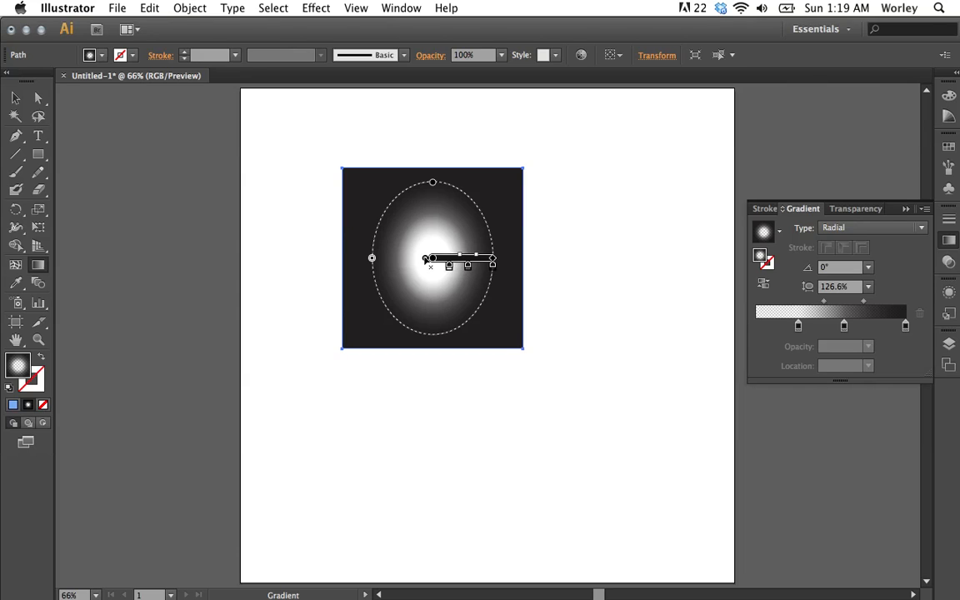
drag(425, 259, 326, 263)
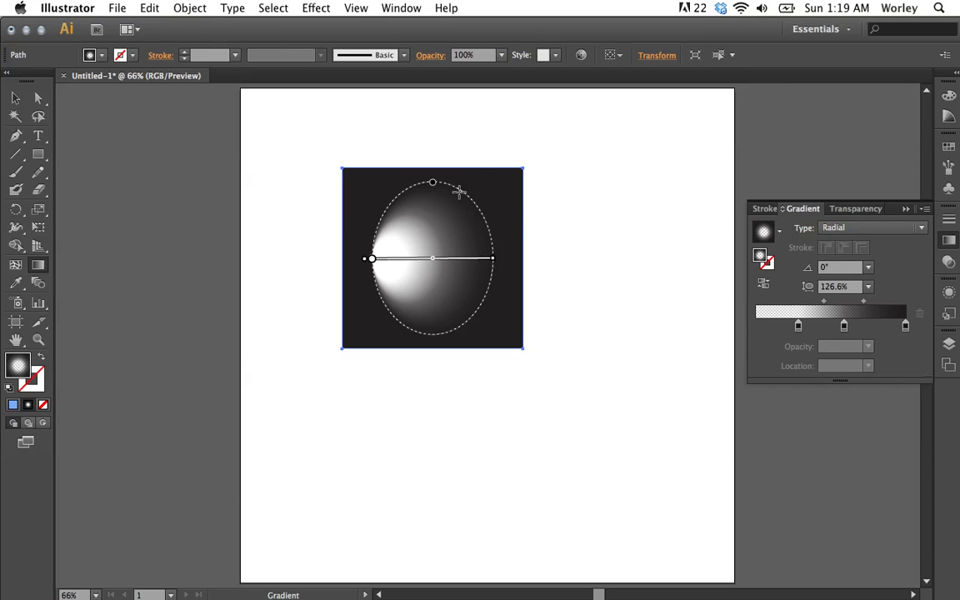
drag(430, 182, 499, 212)
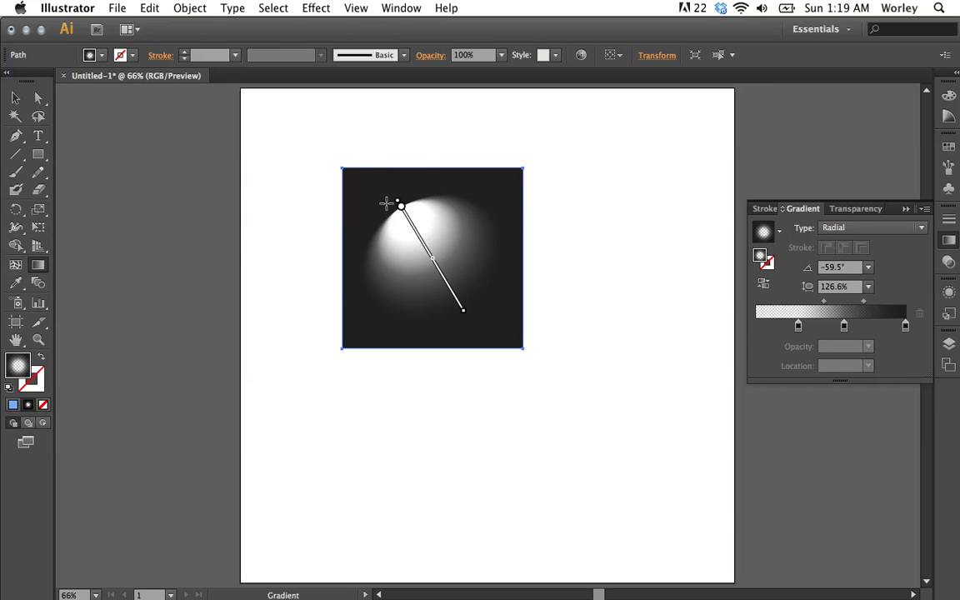
mouse_move(397, 207)
click(948, 241)
click(948, 241)
mouse_move(429, 229)
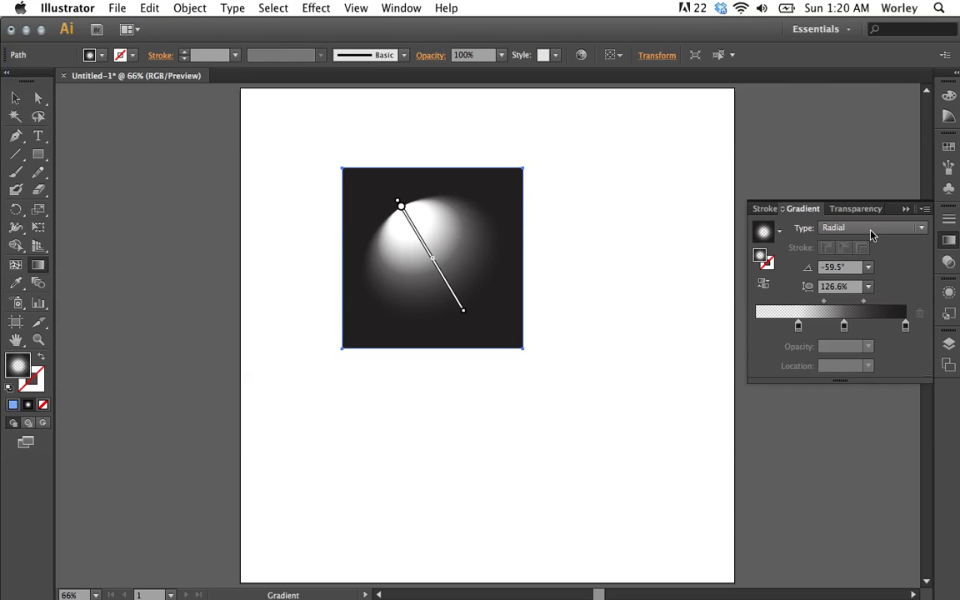
click(948, 244)
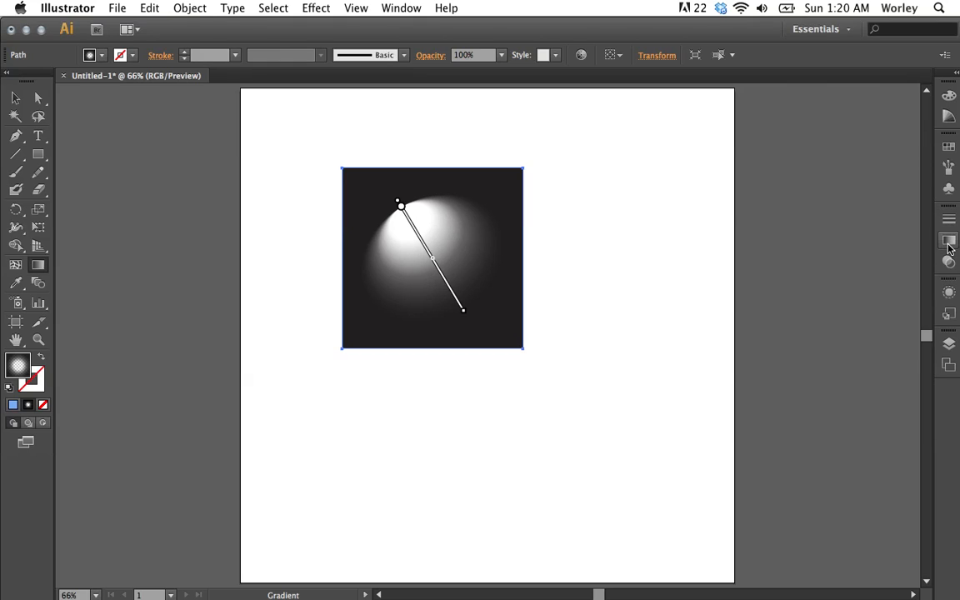
click(948, 243)
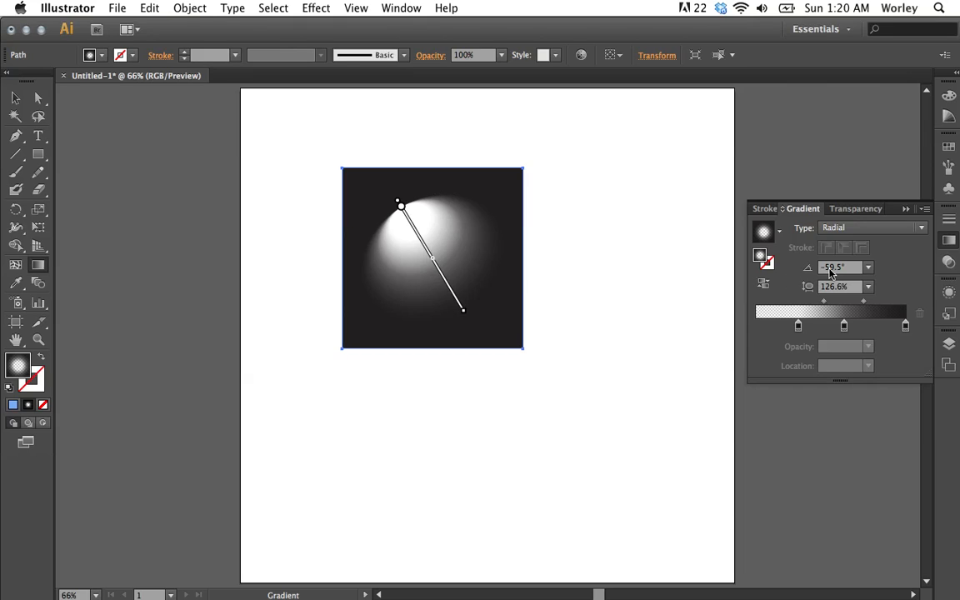
Change the square's gradient type to Linear and move its first colour stop to a location of about 13%
click(919, 232)
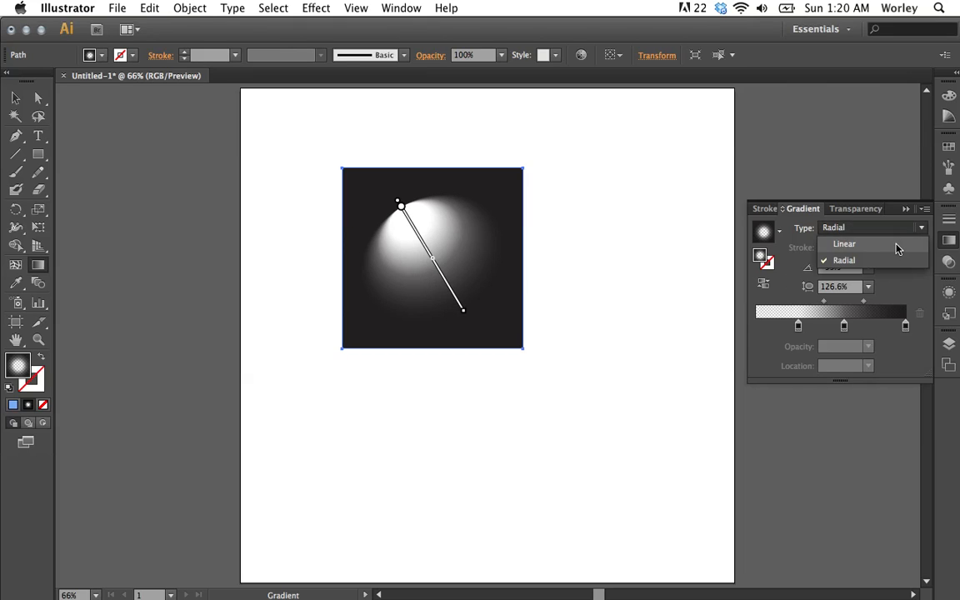
click(897, 244)
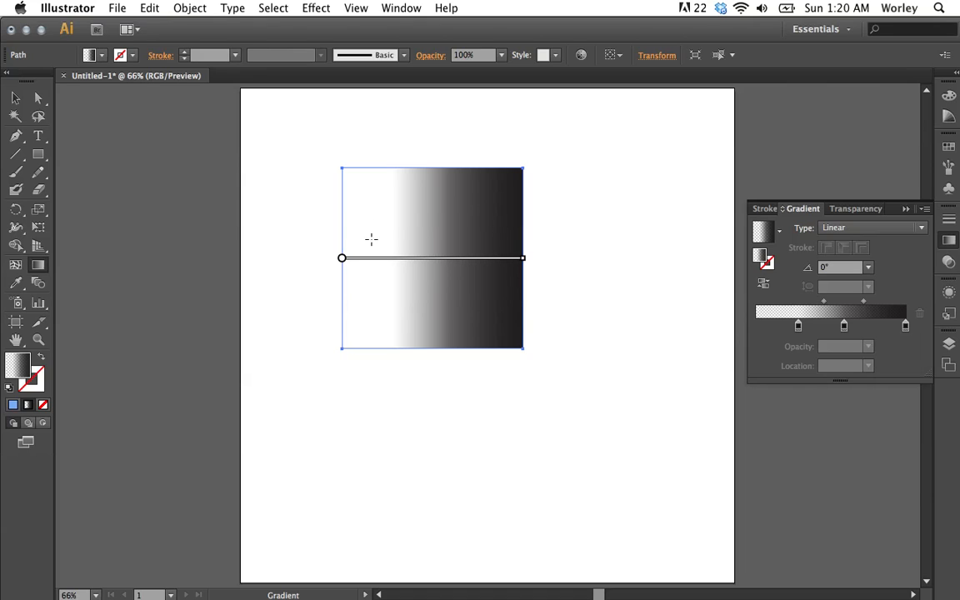
mouse_move(344, 253)
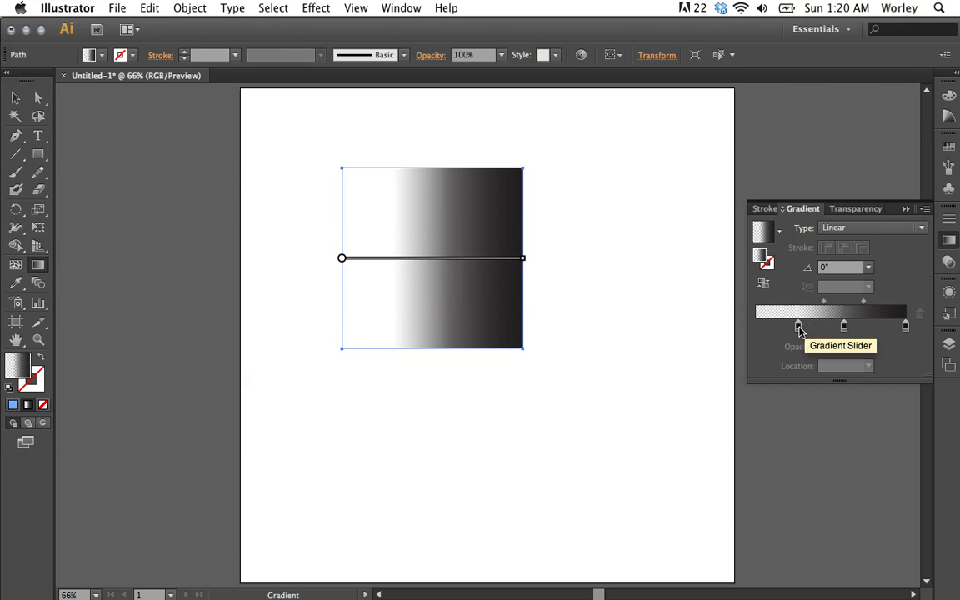
drag(797, 325, 775, 331)
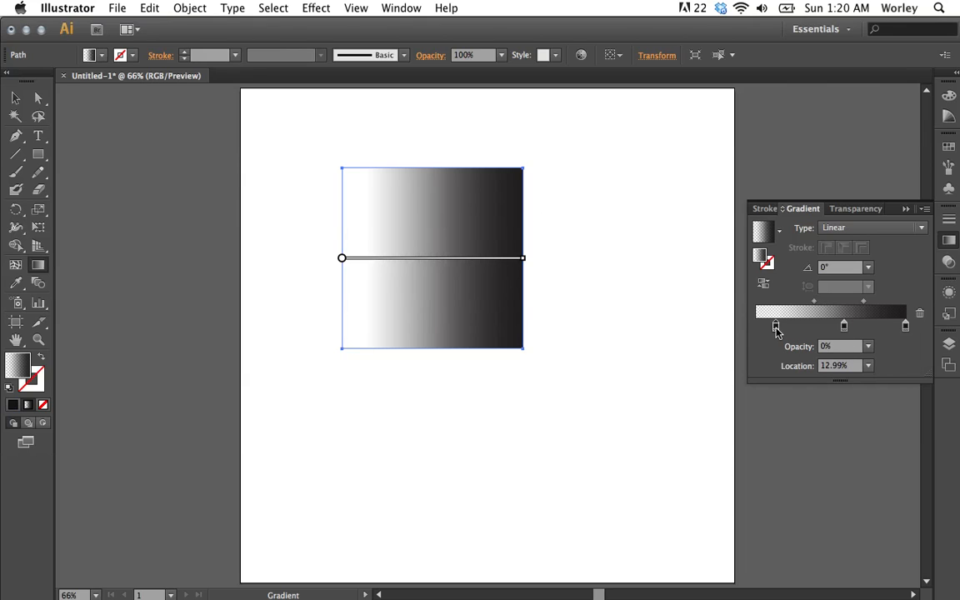
Set the linear gradient's angle to 60°
click(808, 273)
click(867, 267)
click(875, 364)
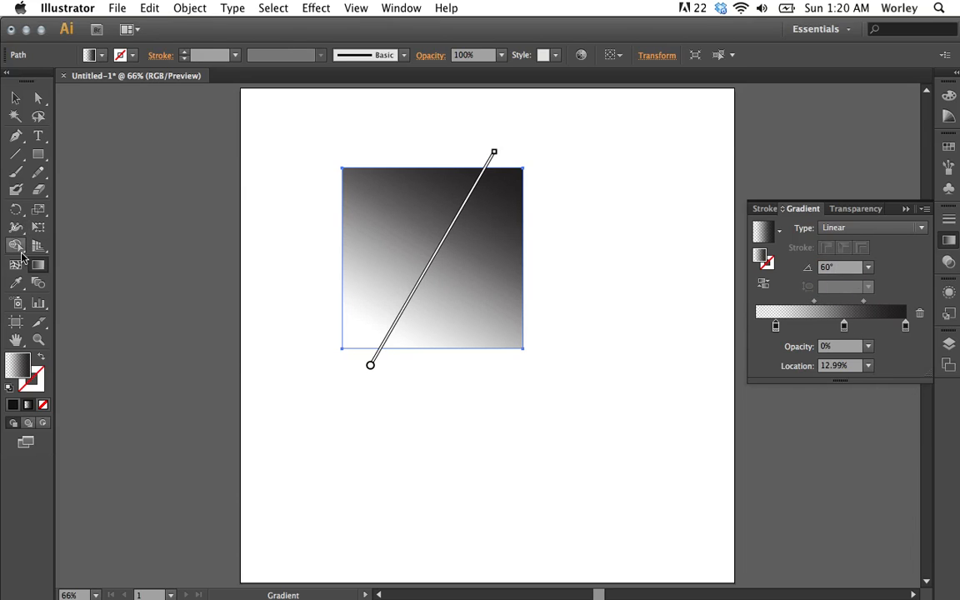
Redraw the linear gradient's direction with the Gradient tool to an angle of about 14.8°
click(38, 264)
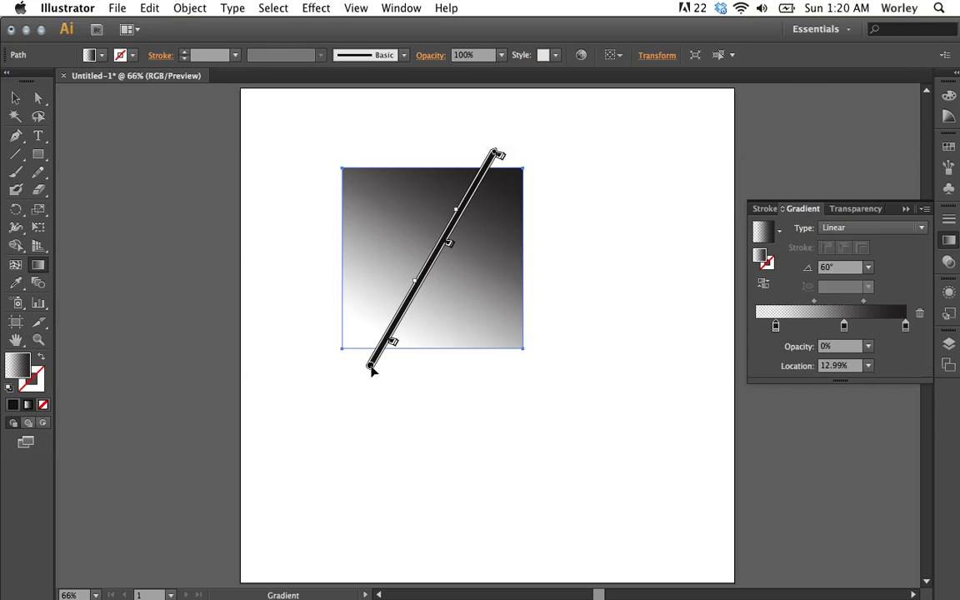
mouse_move(500, 150)
mouse_down()
mouse_move(540, 172)
mouse_move(591, 302)
mouse_move(538, 332)
mouse_move(538, 320)
mouse_up()
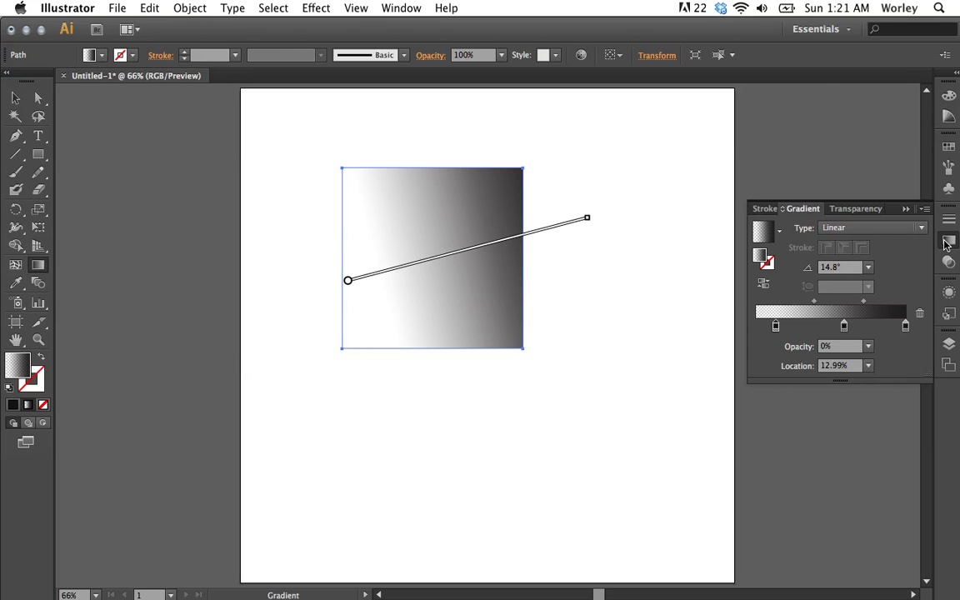
click(947, 241)
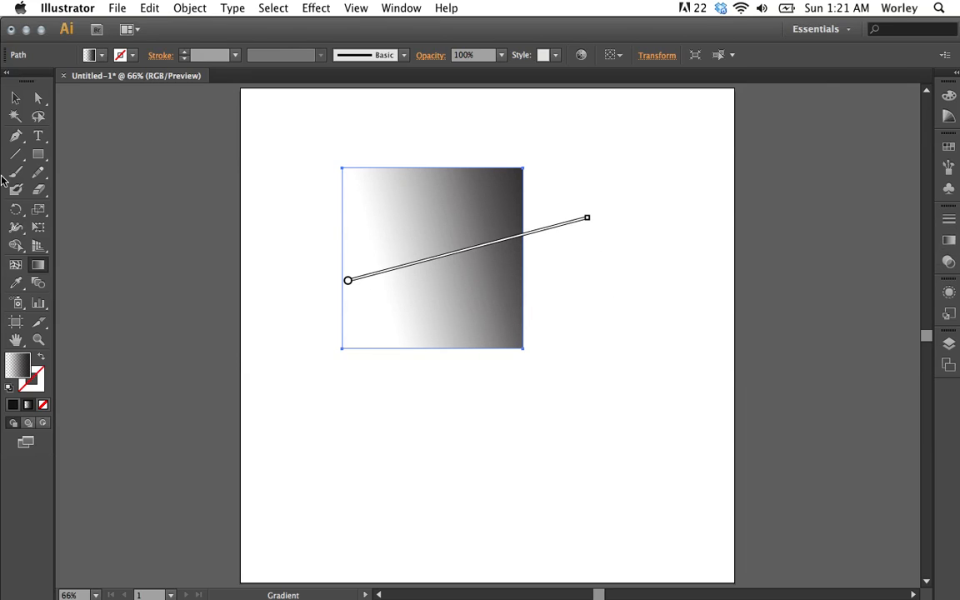
Replace the square's gradient fill with the solid red swatch
click(15, 98)
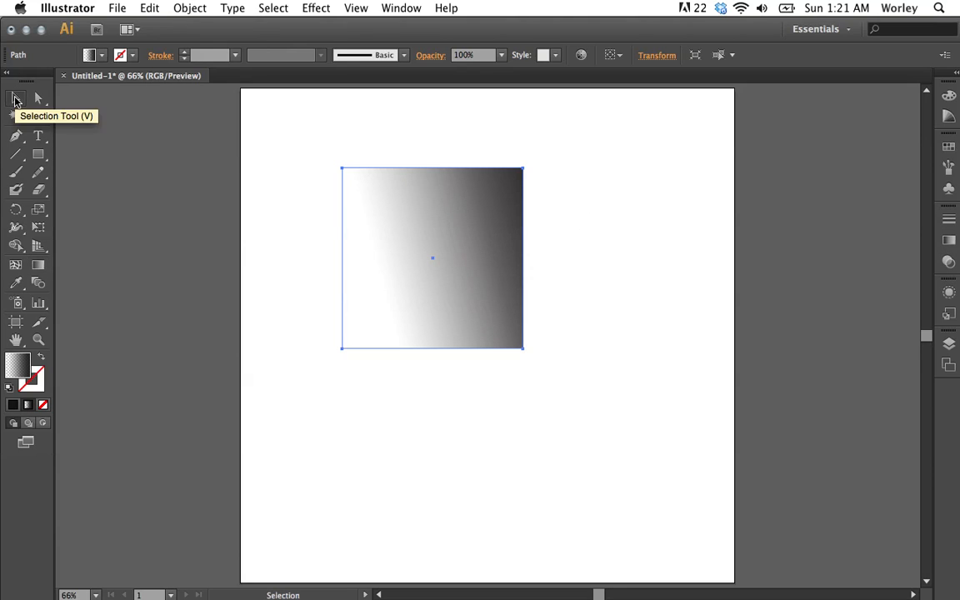
click(39, 155)
click(93, 55)
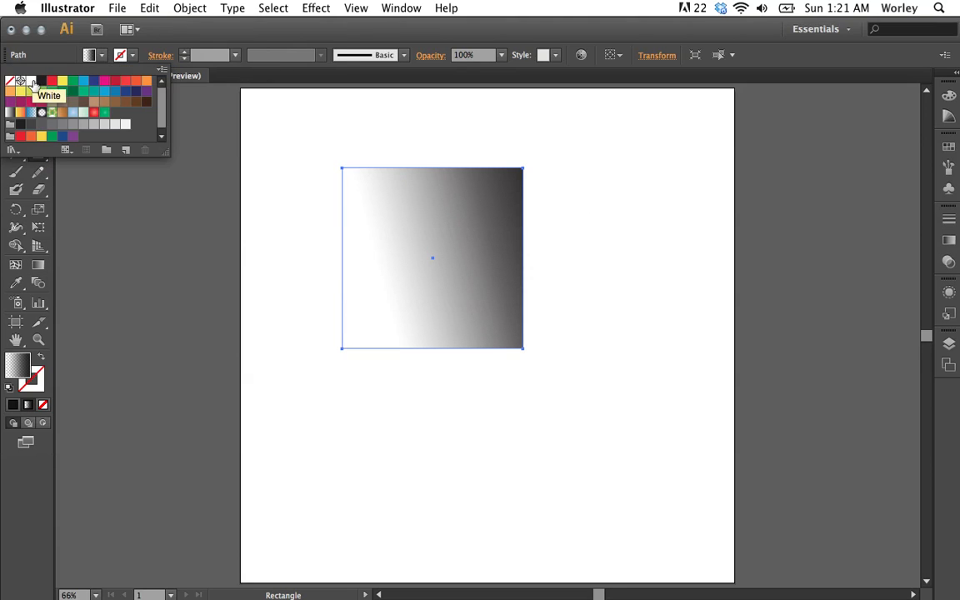
click(51, 80)
click(102, 59)
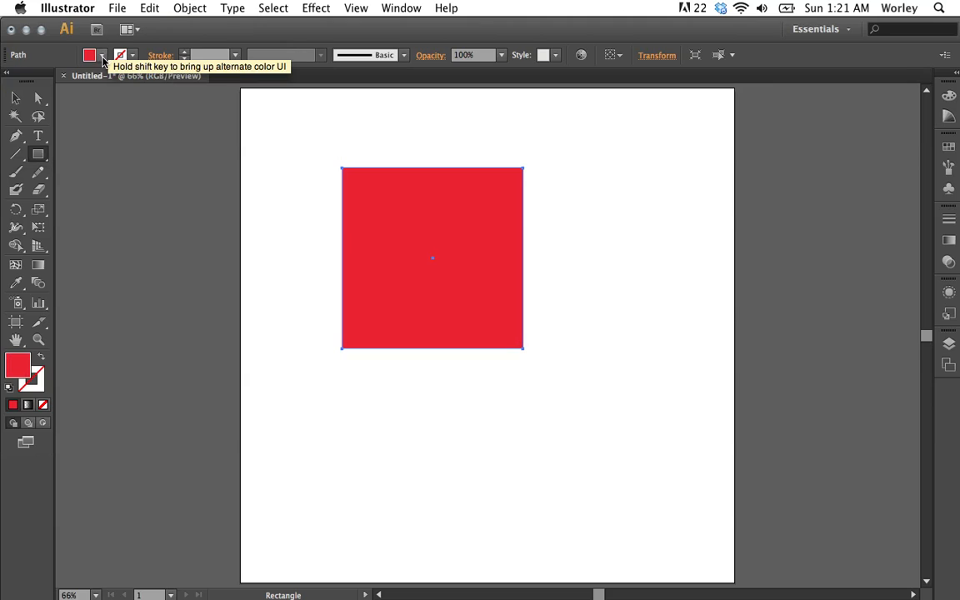
Try to draw a gradient across the solid red square with the Gradient tool
click(38, 264)
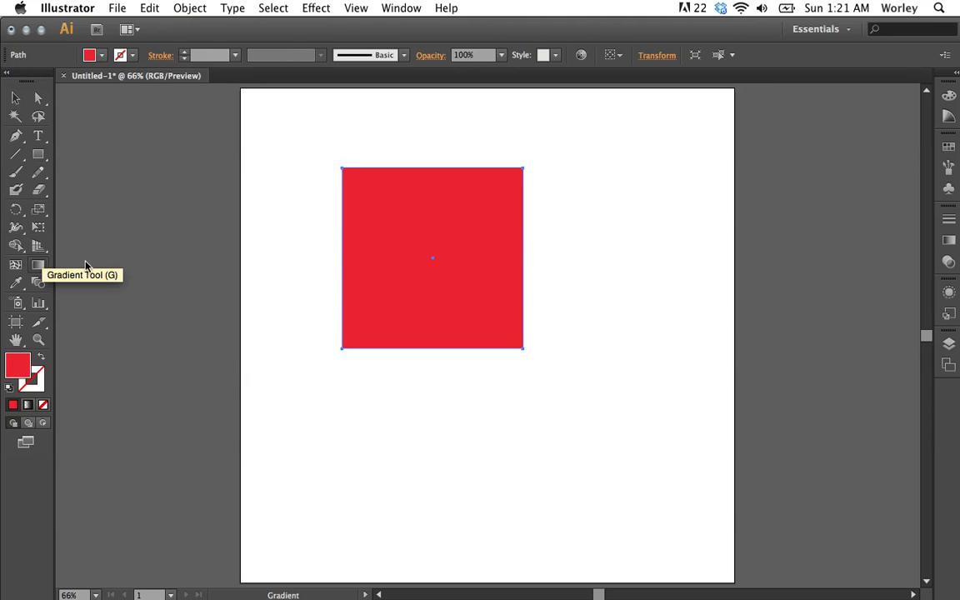
drag(341, 245, 367, 257)
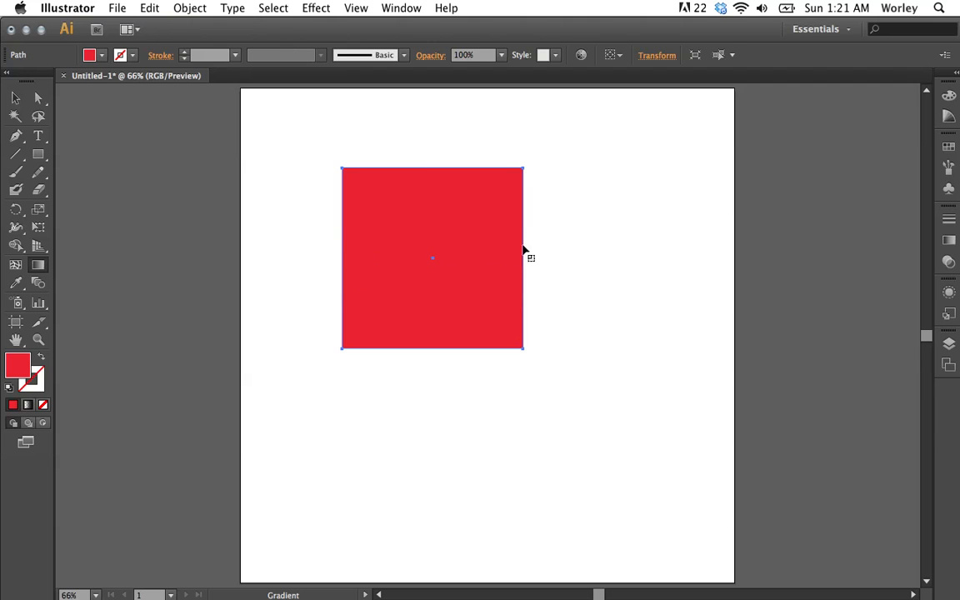
drag(528, 245, 342, 268)
Apply the last-used linear gradient to the red square and remove its first colour stop
click(949, 241)
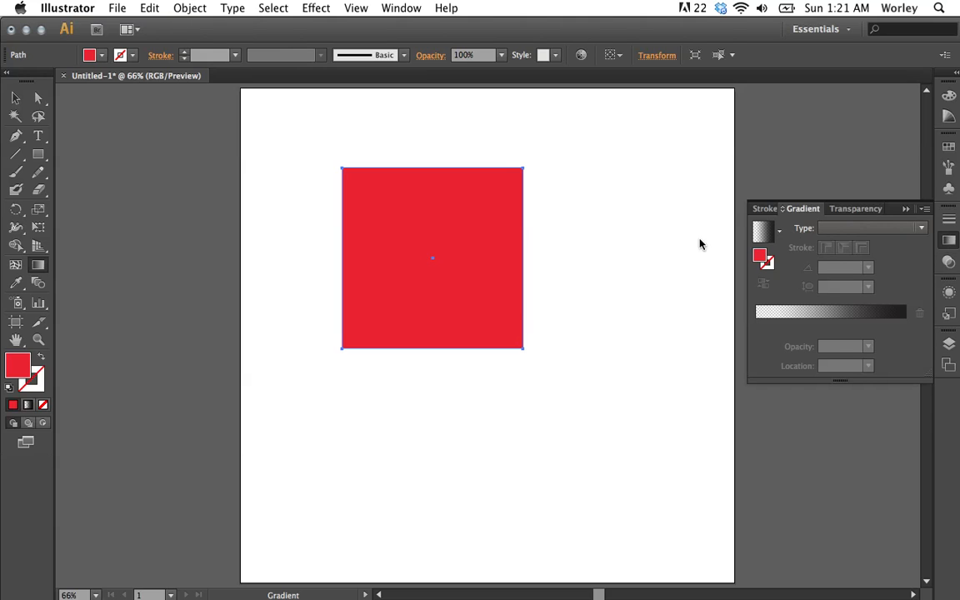
click(770, 324)
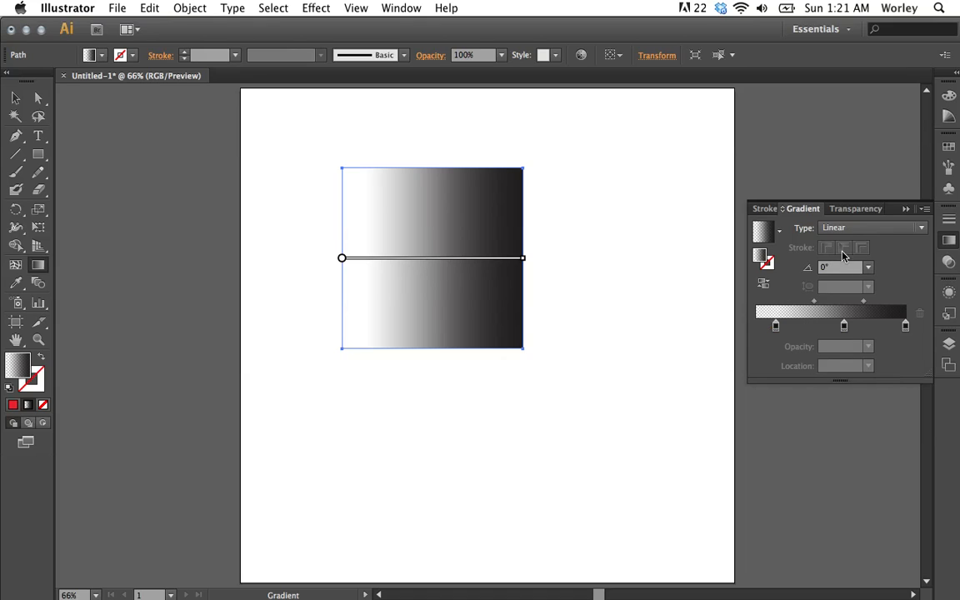
click(775, 327)
drag(775, 344, 780, 337)
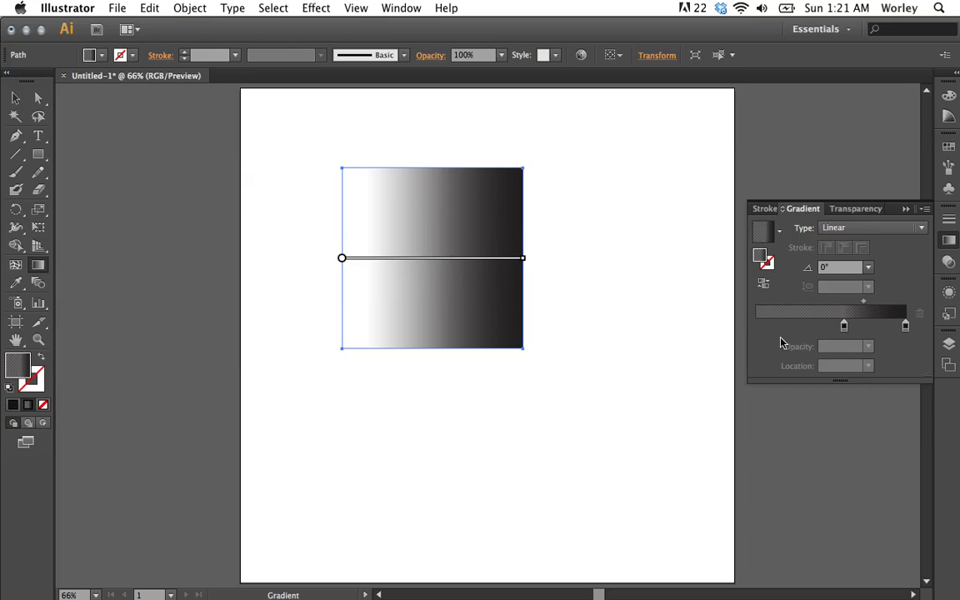
Move the gradient's 65% opacity stop to a location of about 18% and add a new stop at about 33%
click(844, 325)
drag(845, 329, 783, 329)
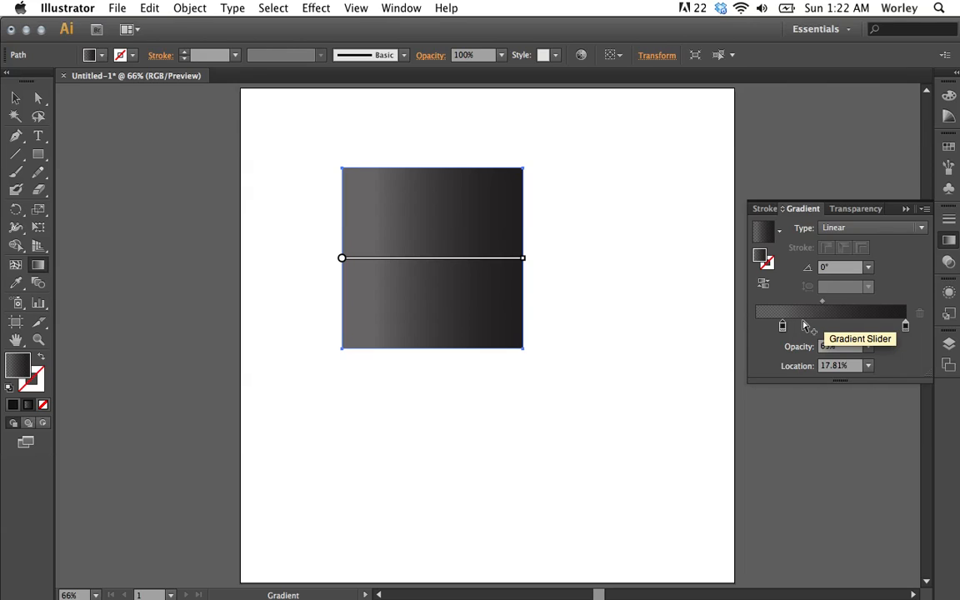
click(803, 325)
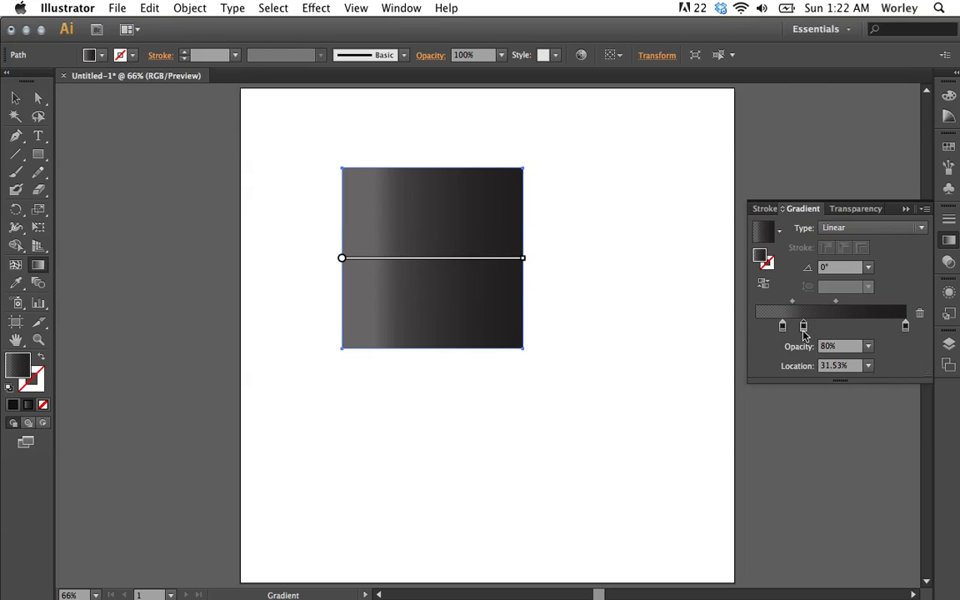
drag(803, 325, 806, 326)
Add another colour stop between the 33% stop and the end stop, and remove it again
click(856, 325)
drag(856, 326, 857, 360)
Recolour the stop at about 33% to a salmon pink of about R 219, G 123, B 115
click(805, 325)
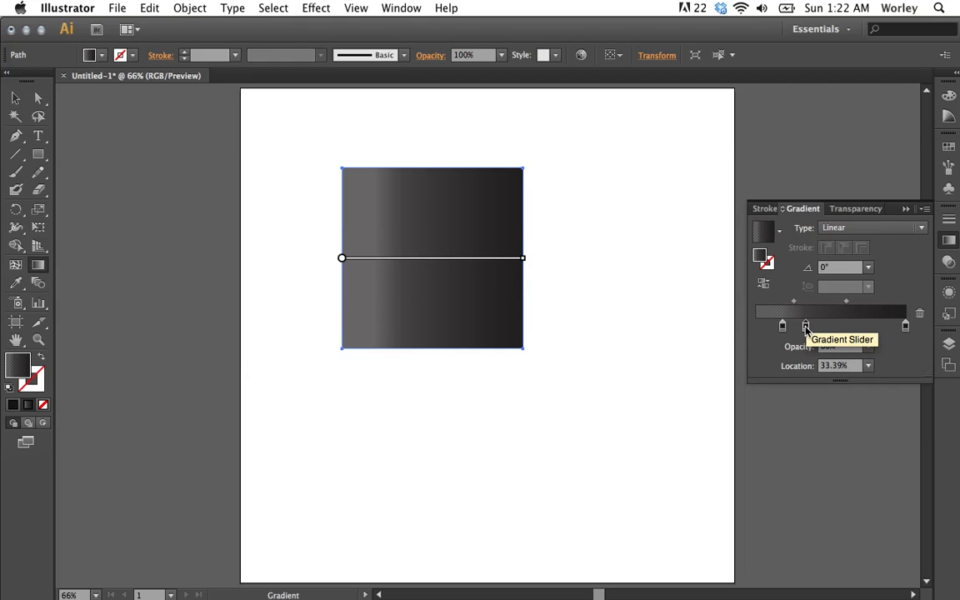
double_click(805, 326)
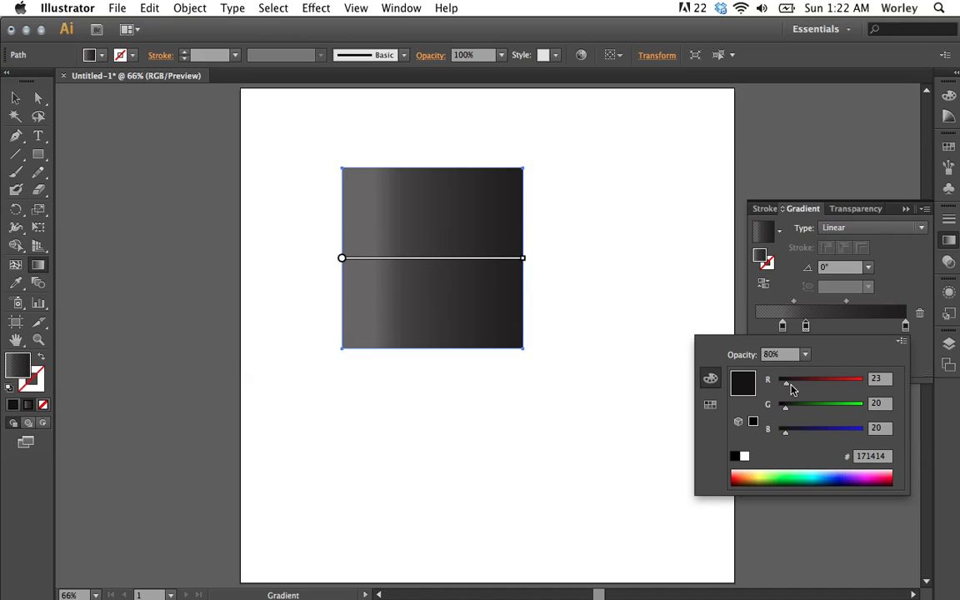
drag(785, 383, 855, 388)
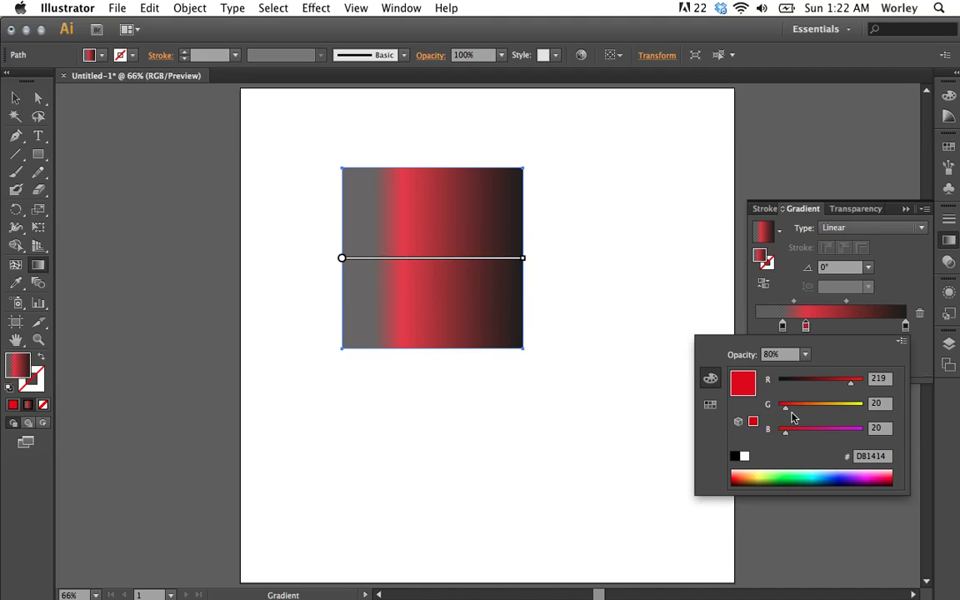
drag(787, 406, 814, 439)
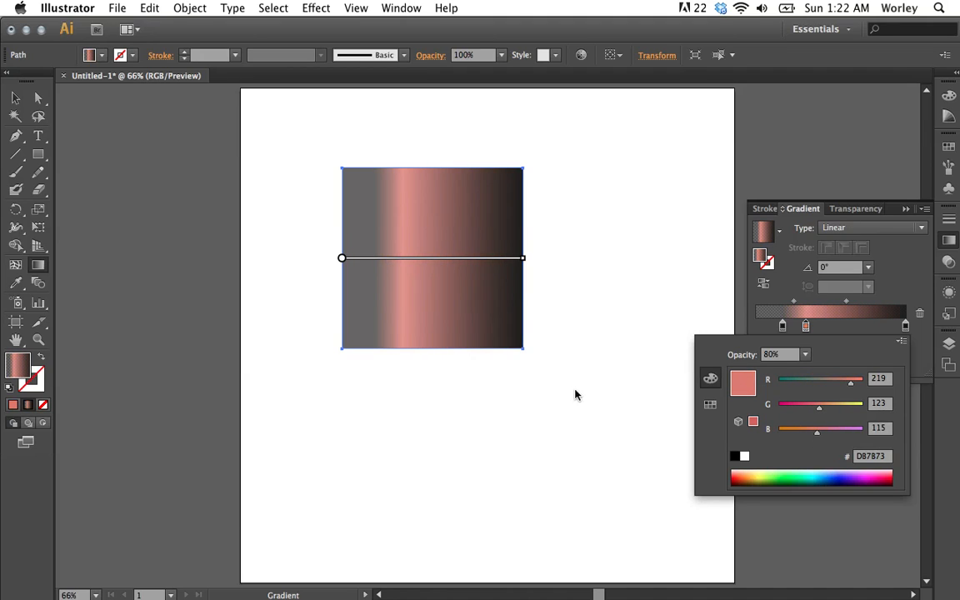
Try green and blue spectrum colours on the middle stop, ending on the turquoise 2AFFE4
click(785, 470)
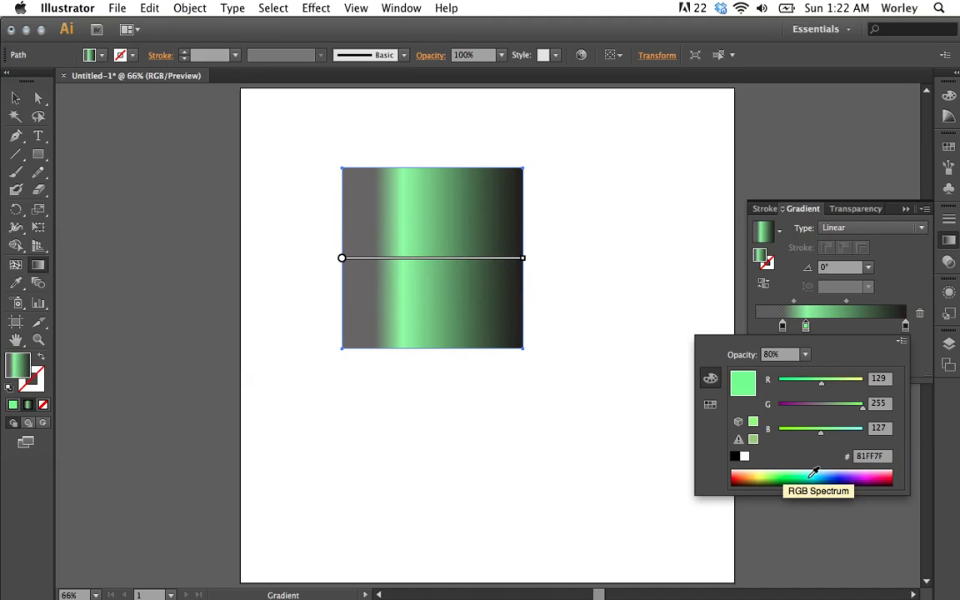
click(782, 474)
click(783, 470)
click(814, 470)
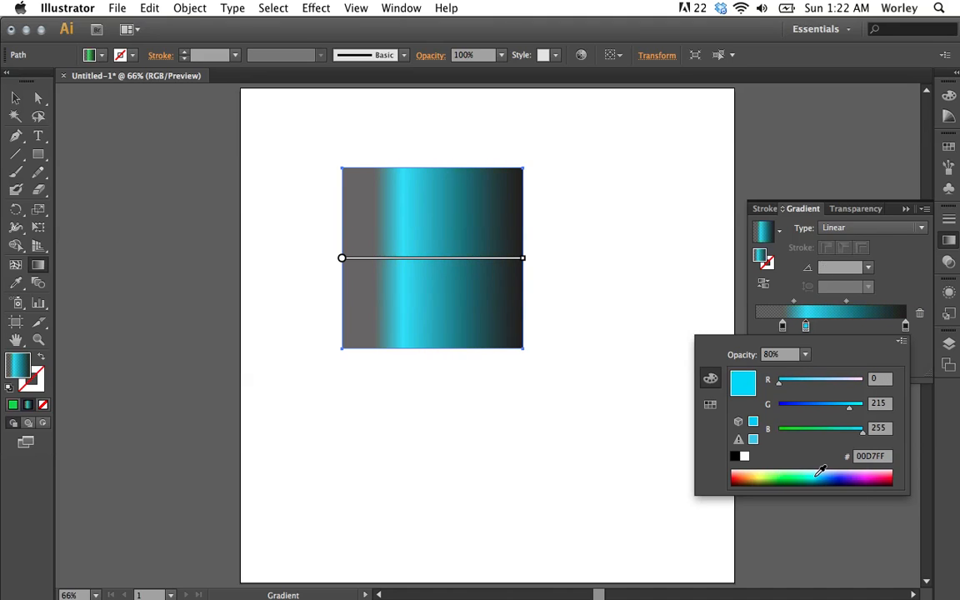
click(807, 471)
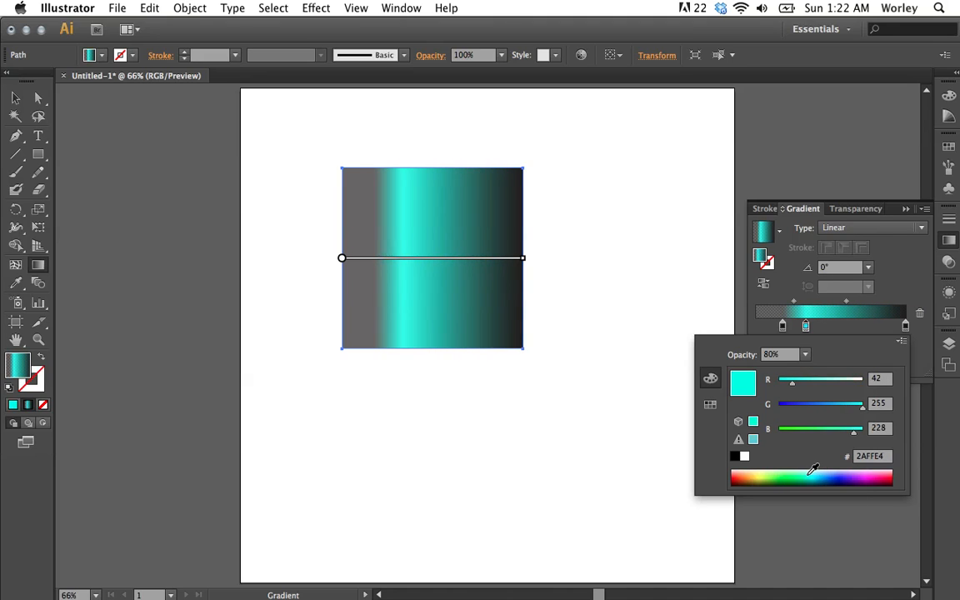
Try orange swatches on the middle stop and settle on the teal swatch as its colour
click(710, 405)
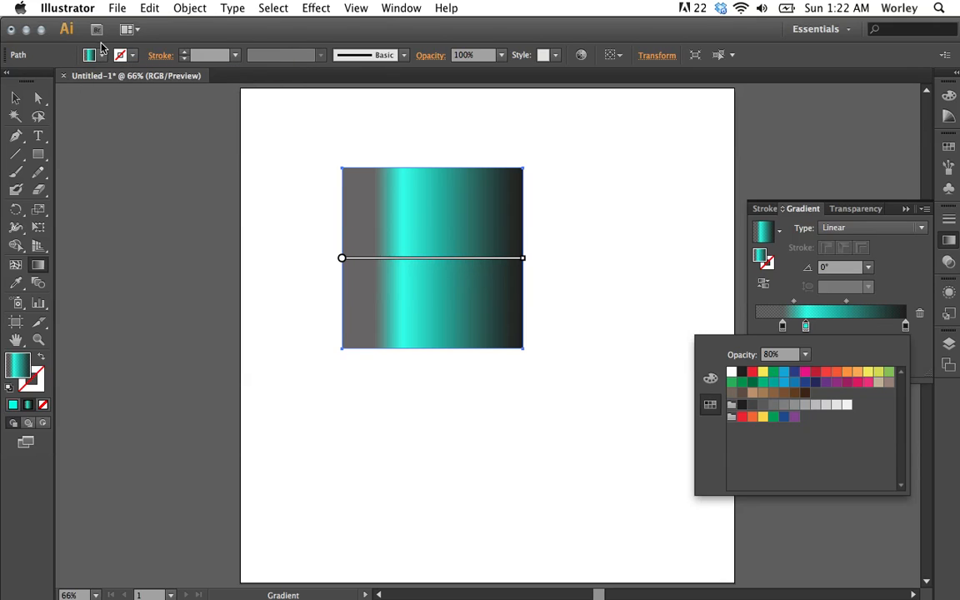
click(815, 373)
click(837, 373)
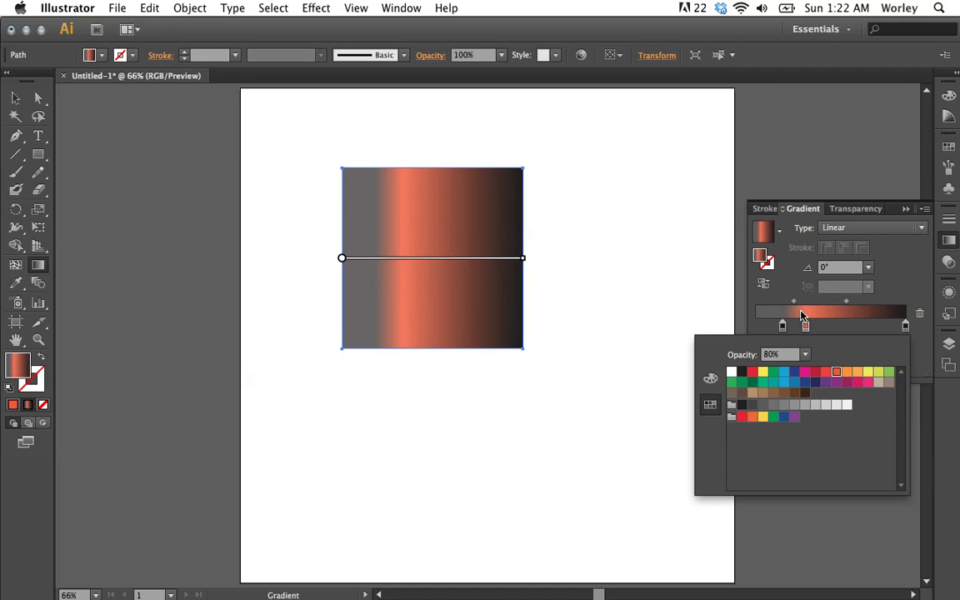
click(855, 375)
click(774, 383)
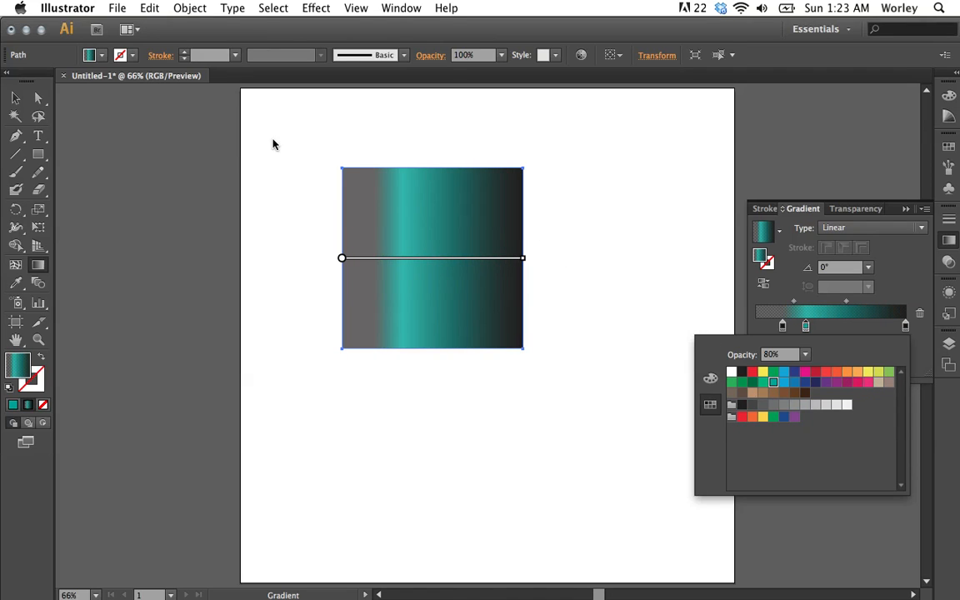
Save the square's teal gradient as a swatch named New Gradient Swatch
click(101, 55)
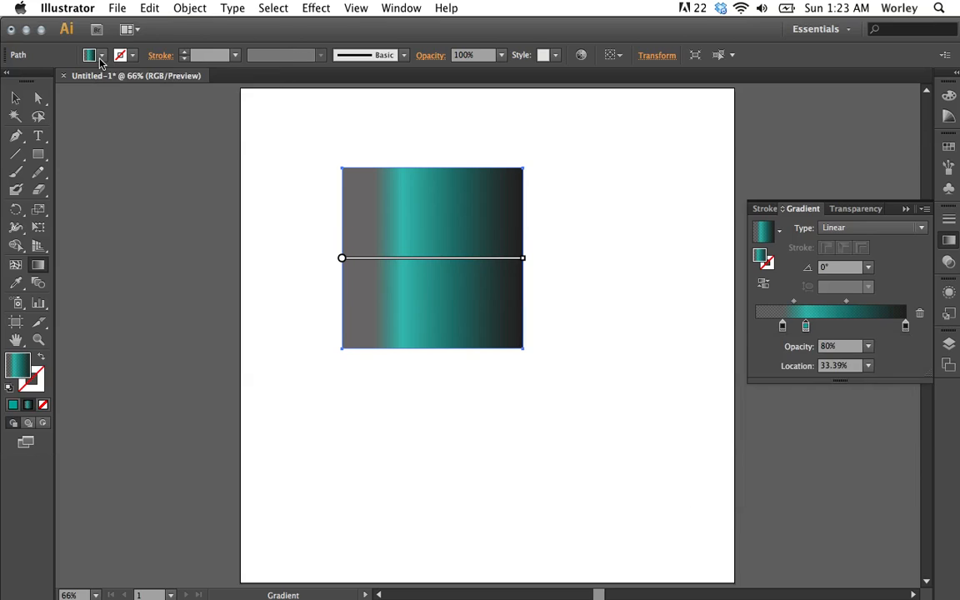
click(101, 56)
click(125, 149)
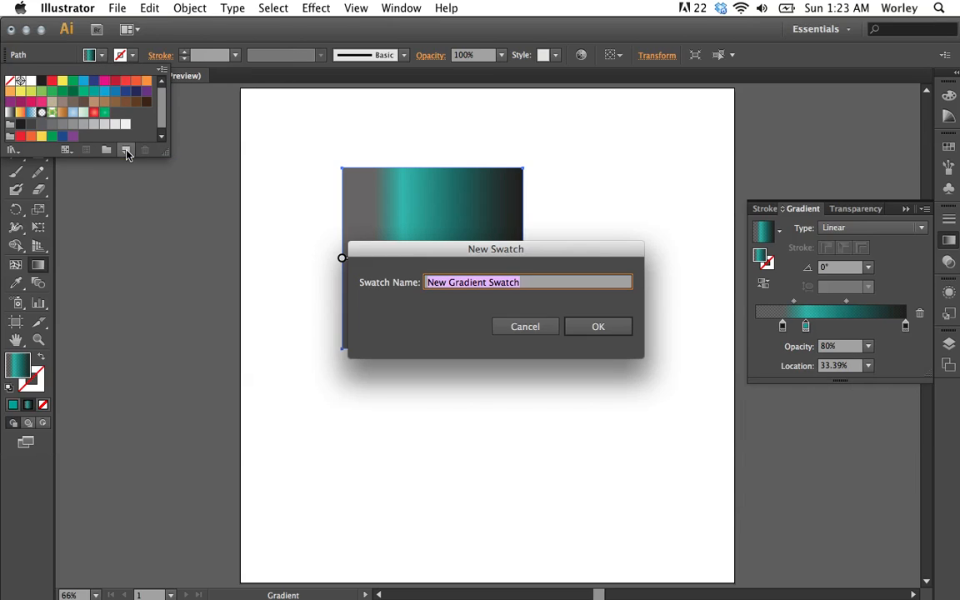
click(516, 326)
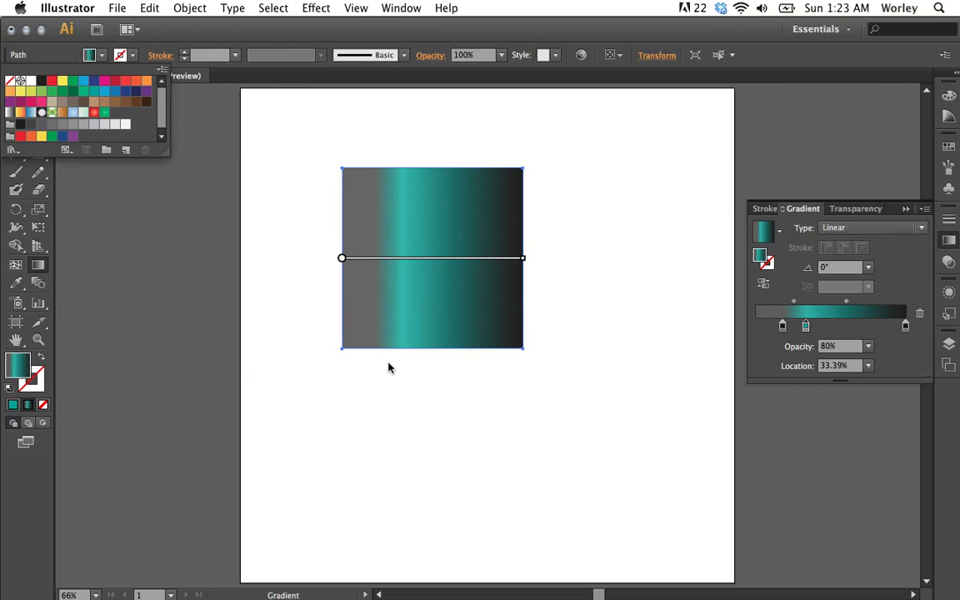
click(126, 151)
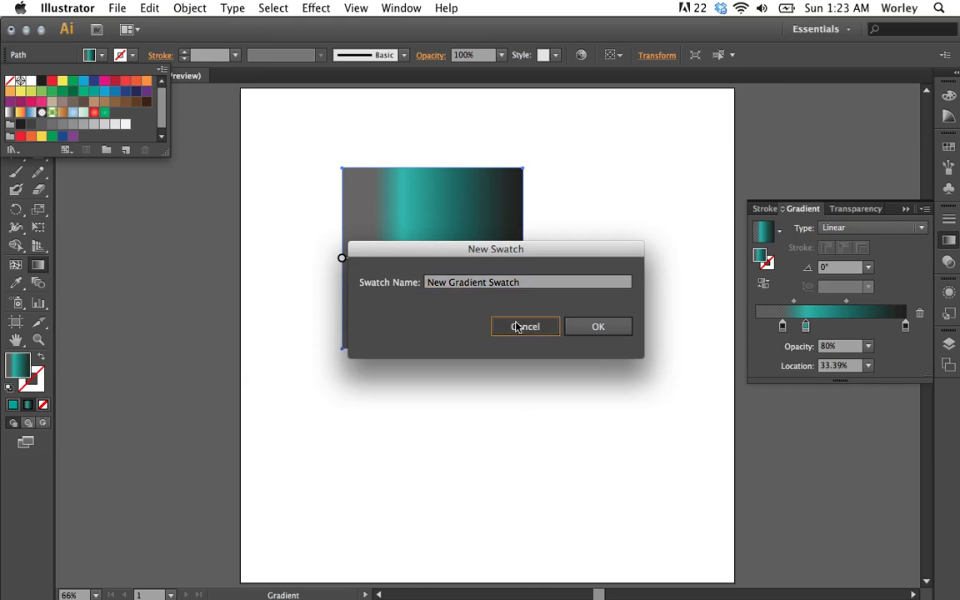
click(521, 326)
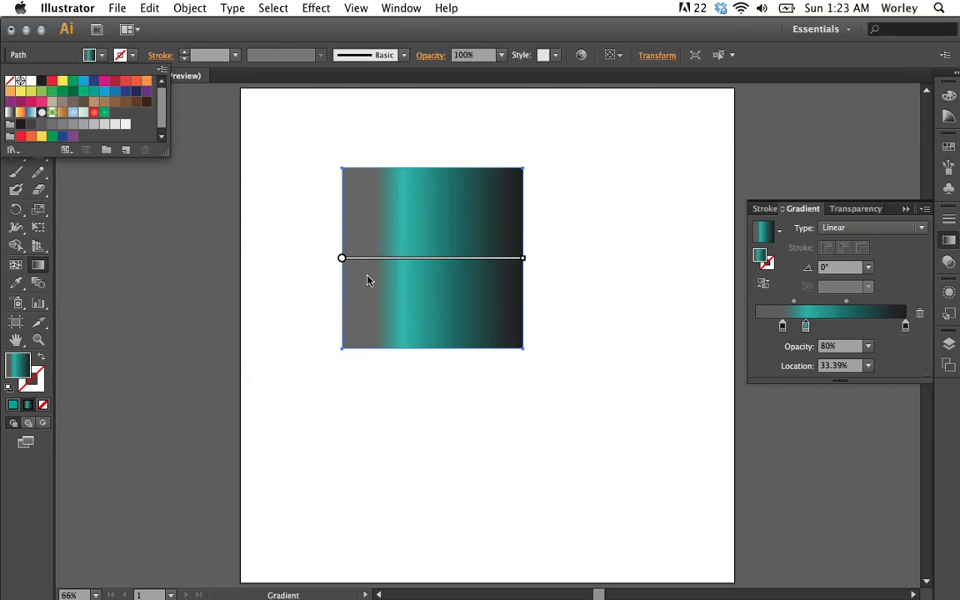
click(125, 151)
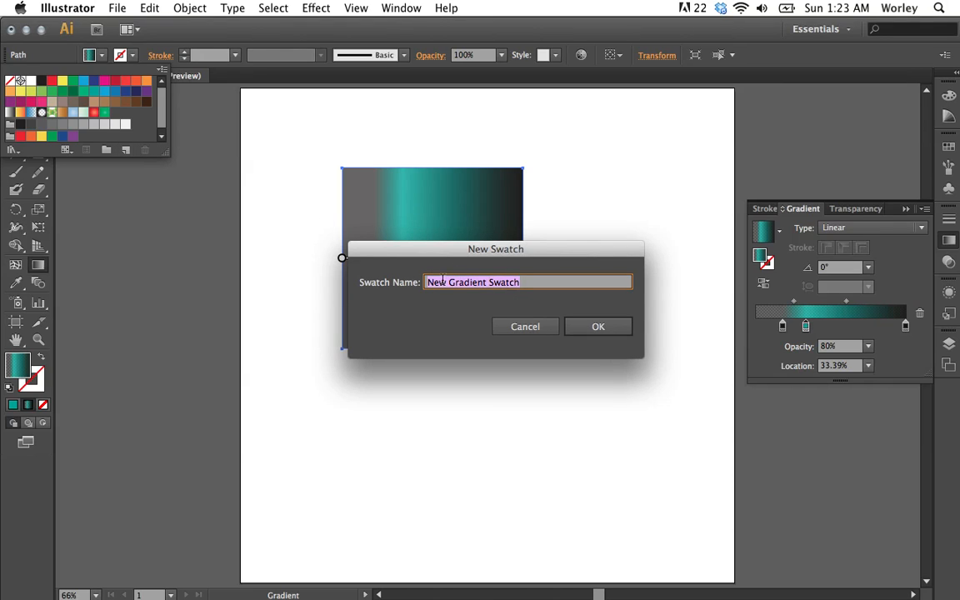
click(598, 325)
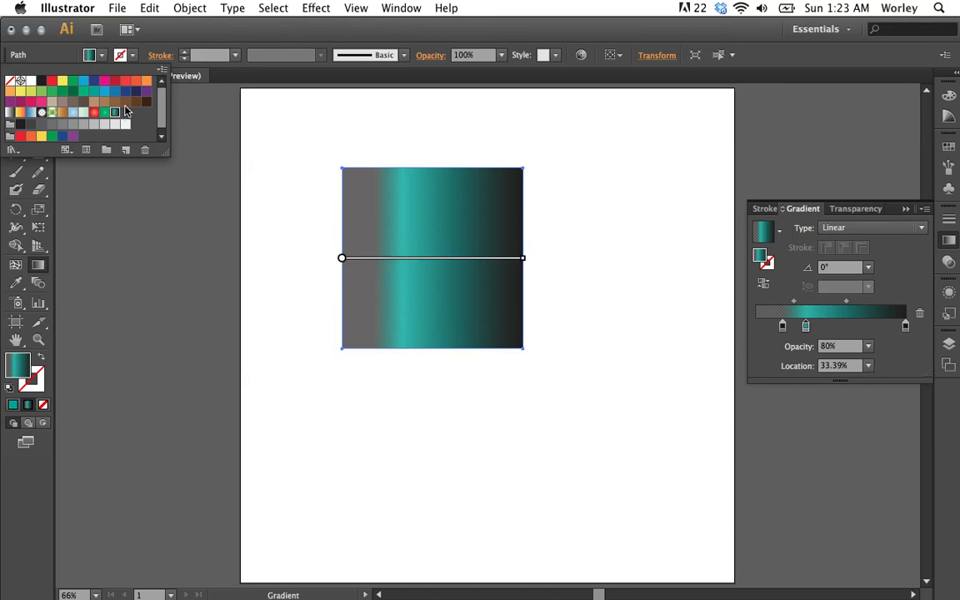
Fill the square with solid blue and reapply the saved teal gradient swatch
click(102, 90)
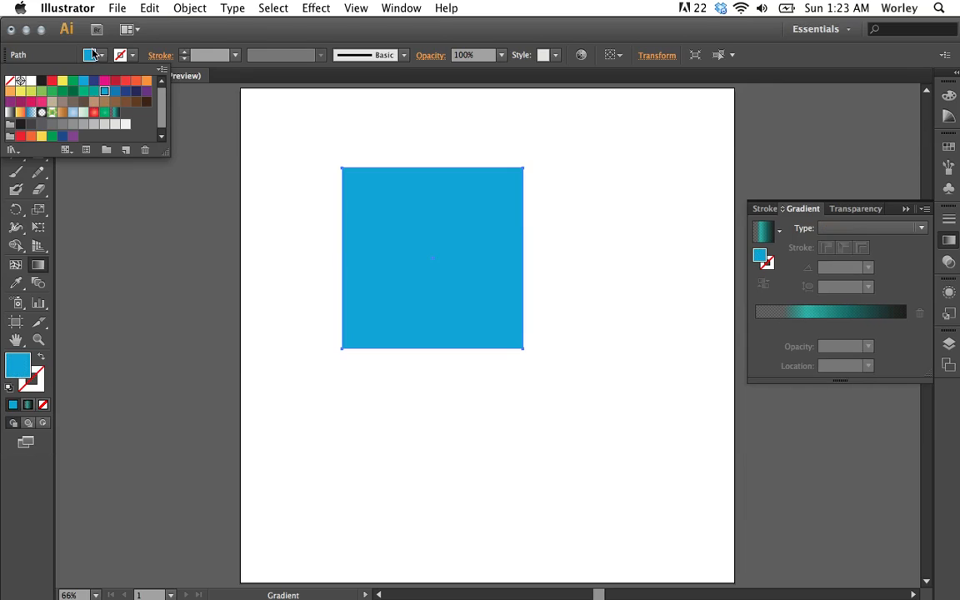
click(115, 114)
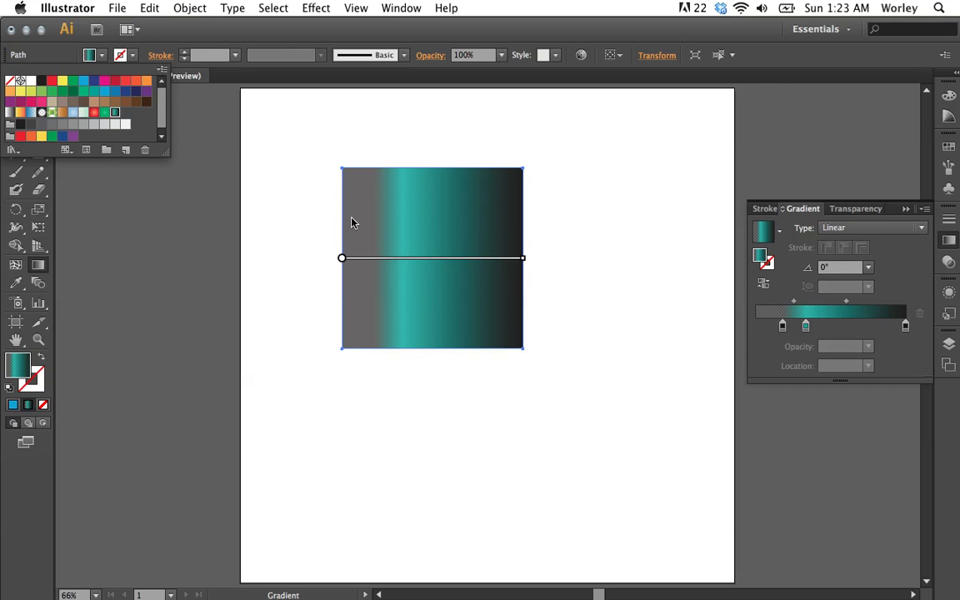
Remove the gradient's grey first stop and move the teal stop to a location of about 2%
click(806, 323)
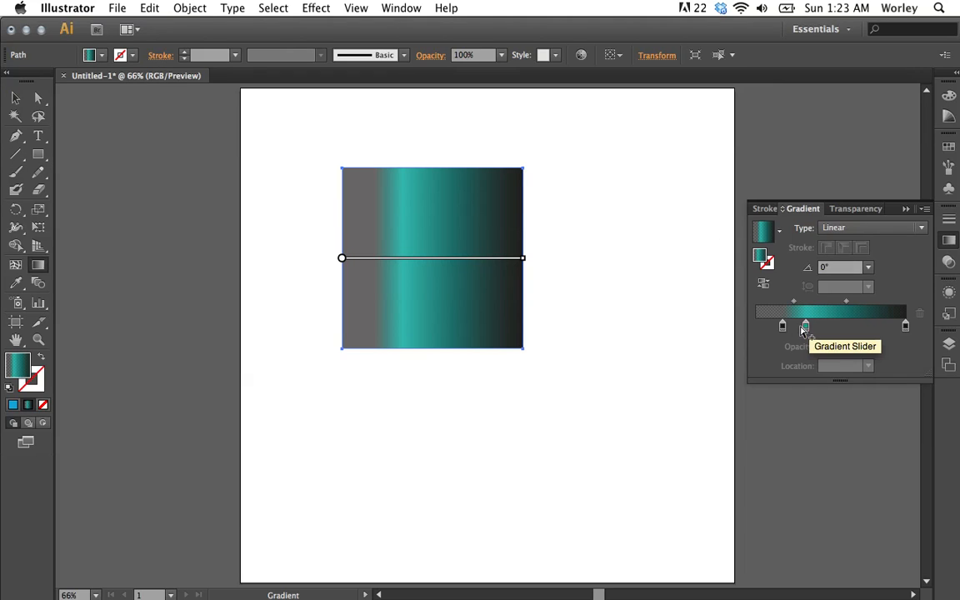
click(805, 327)
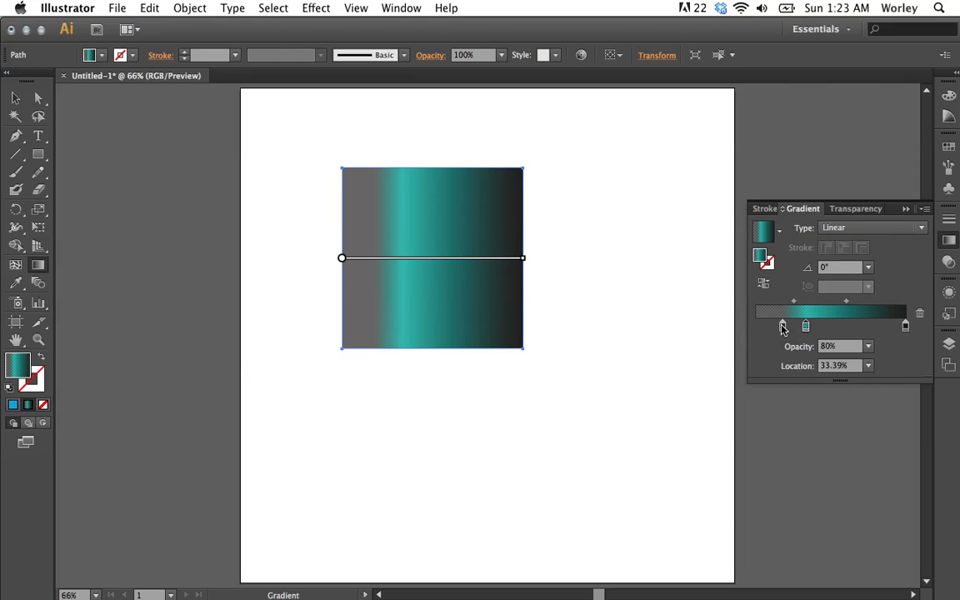
drag(782, 328, 760, 328)
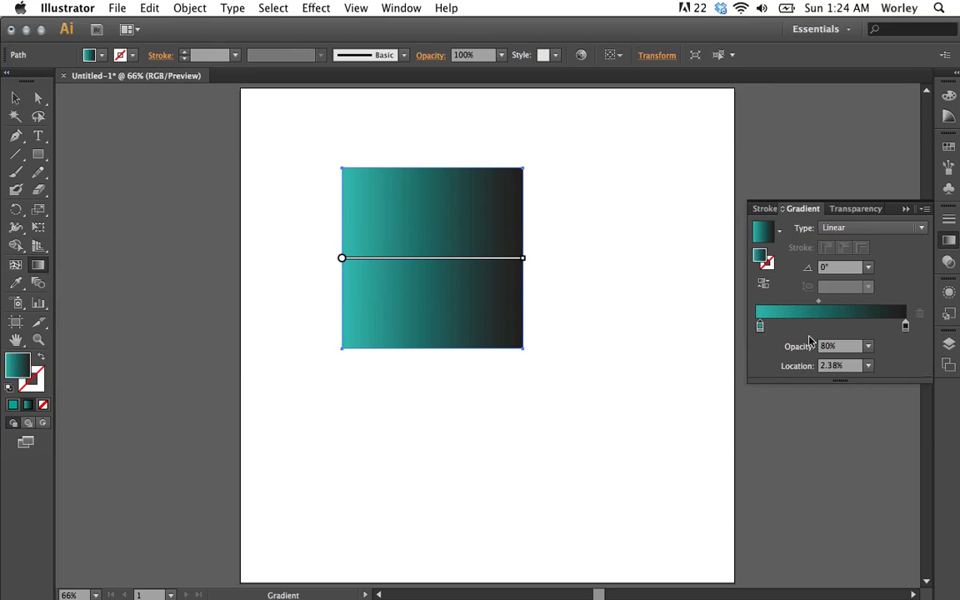
Set the teal gradient stop's opacity to 0% and move the square slightly to the right on the artboard
click(867, 346)
click(881, 362)
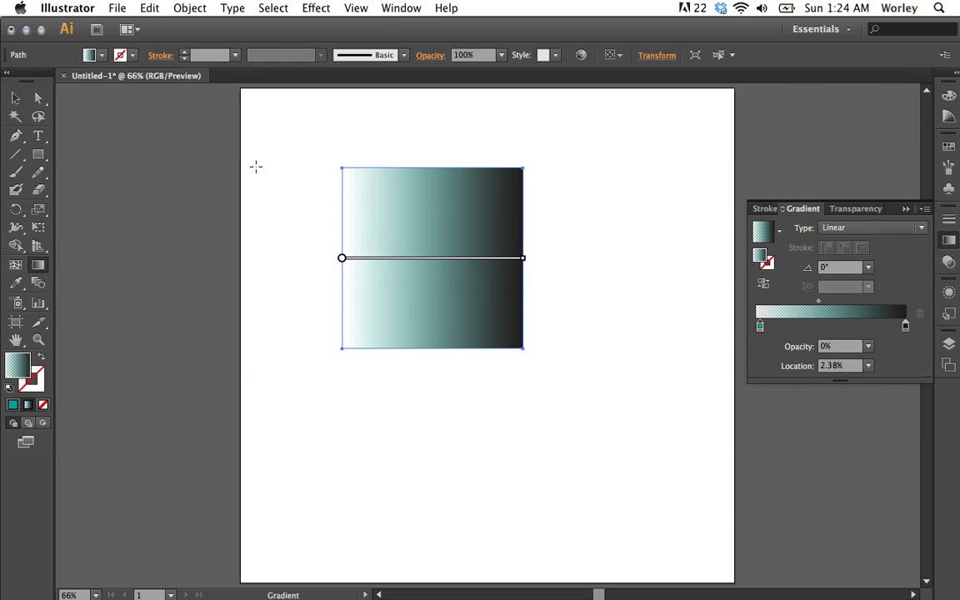
click(15, 97)
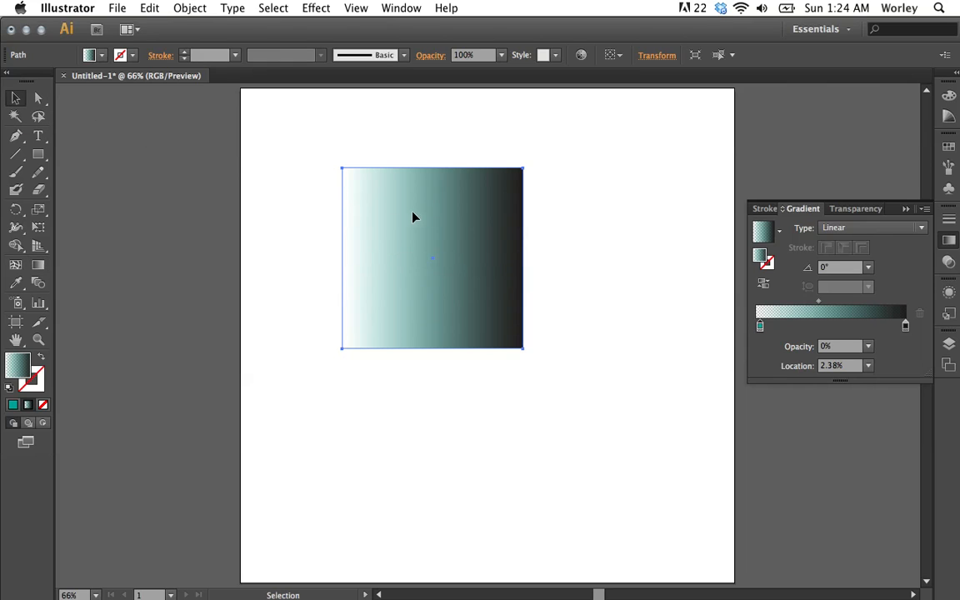
drag(473, 218, 516, 227)
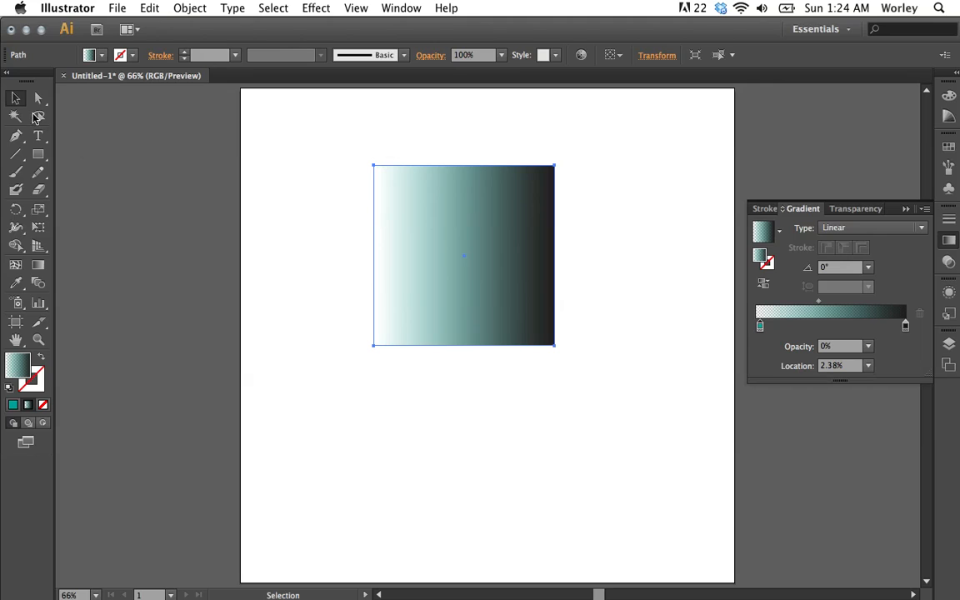
Move the teal gradient stop to location 0% and try 10% opacity before settling on 20%
click(38, 266)
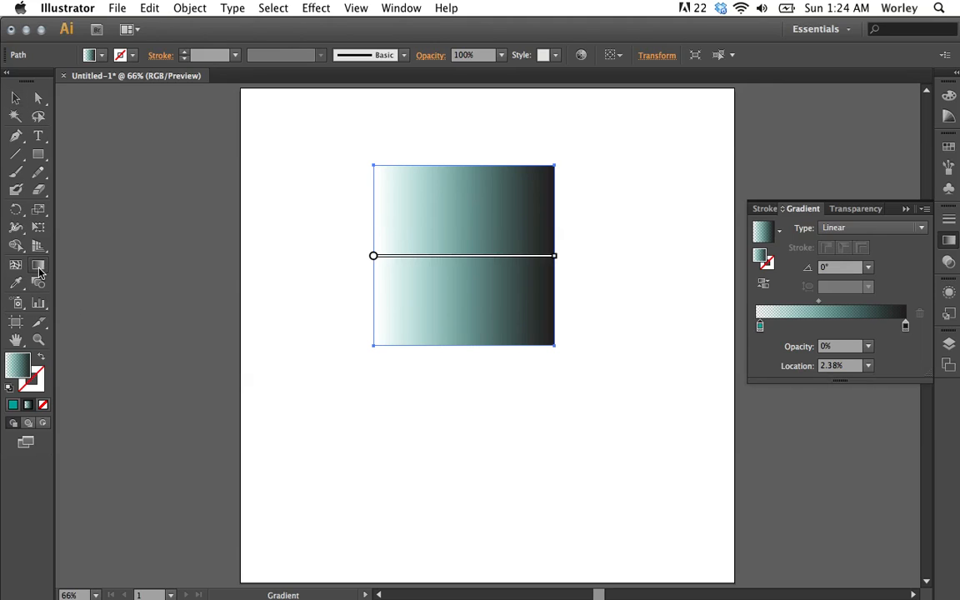
mouse_move(510, 266)
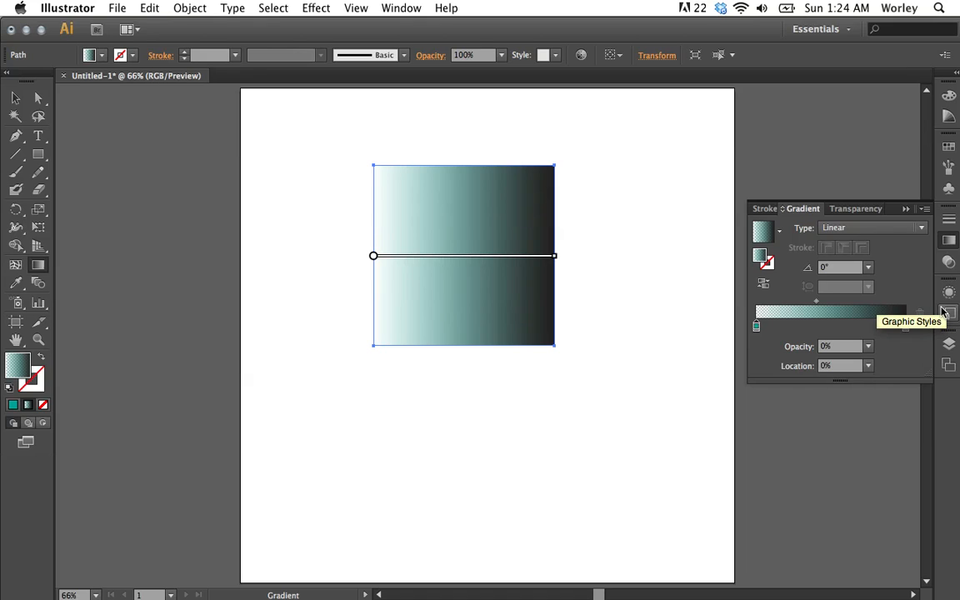
click(868, 346)
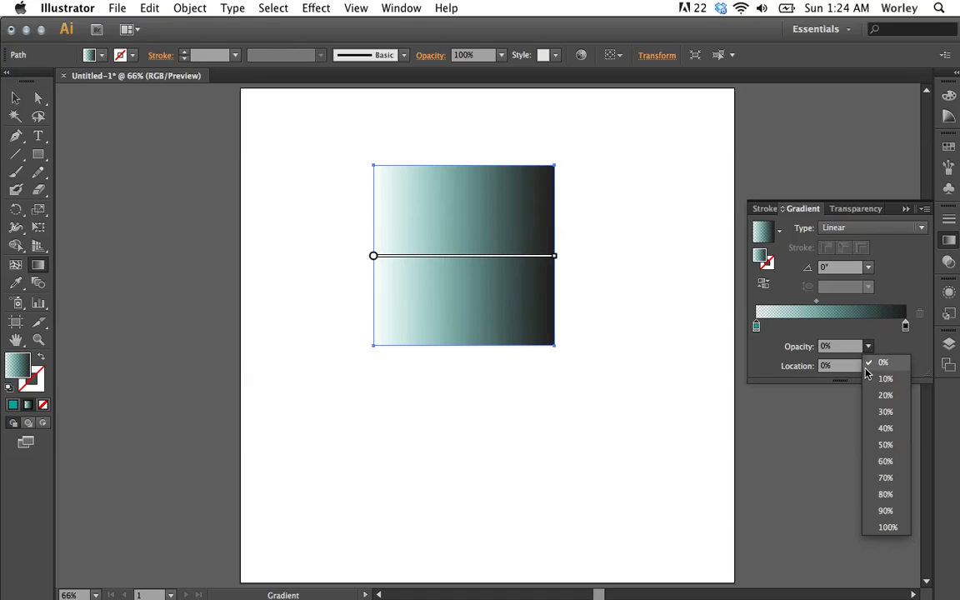
click(882, 378)
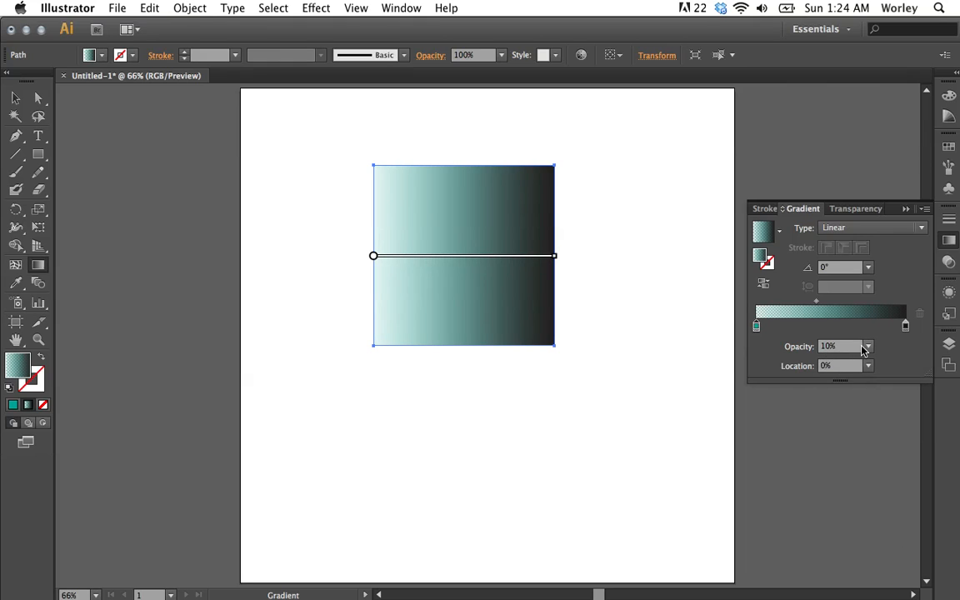
click(867, 347)
click(873, 391)
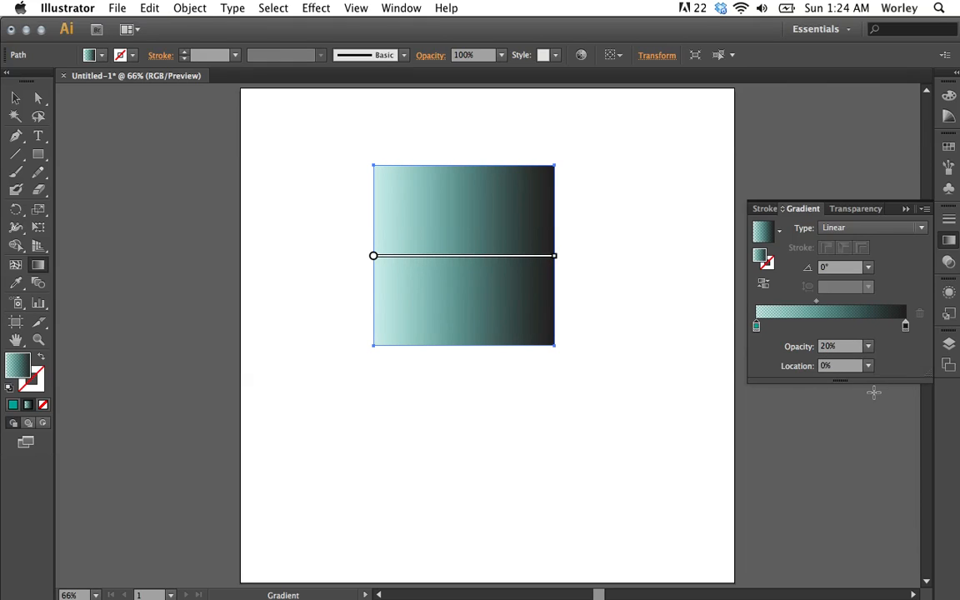
Make the square's gradient radial and reshape it into a wide ellipse with about 55% aspect ratio, extending past the square's sides
mouse_move(377, 256)
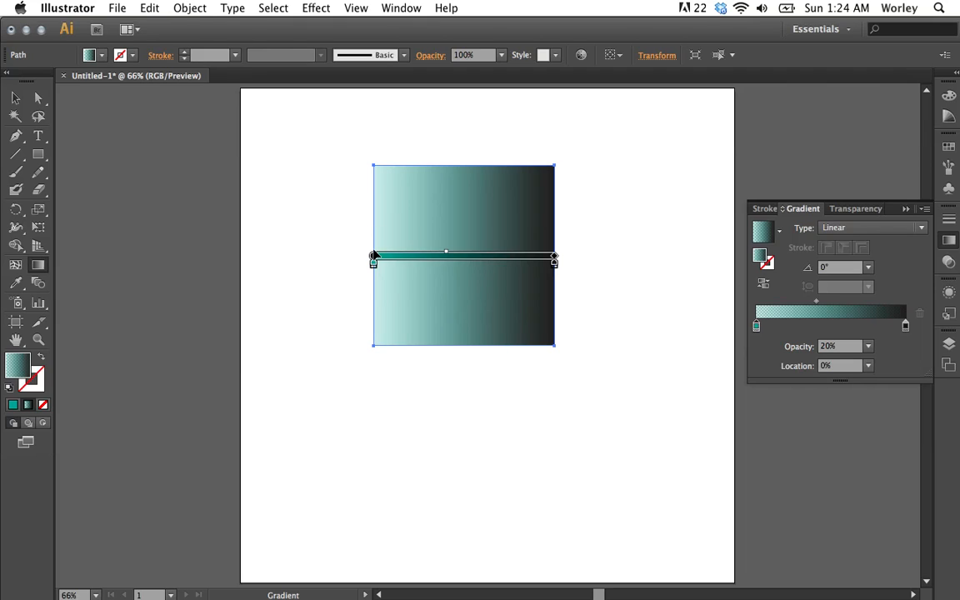
click(898, 228)
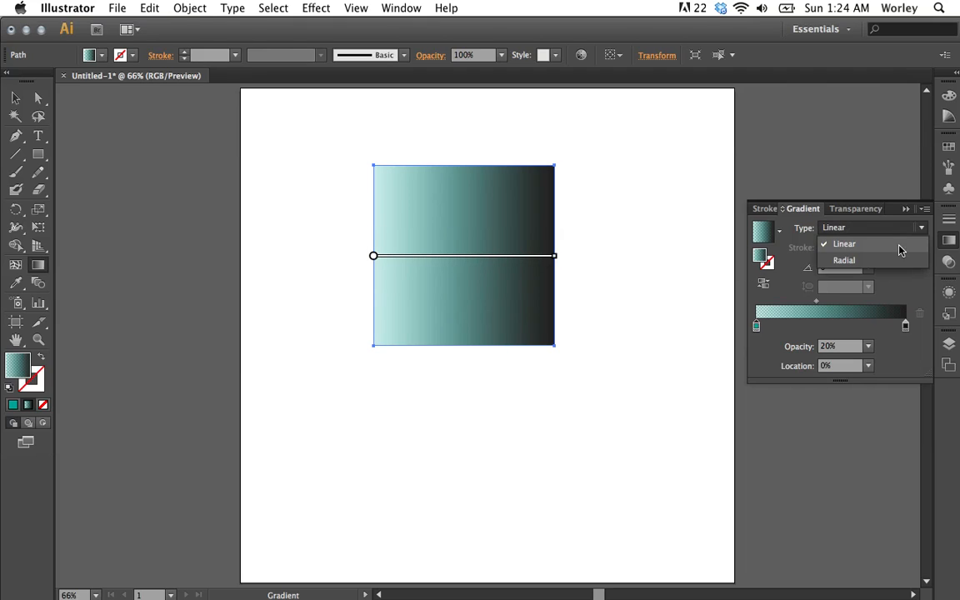
click(899, 261)
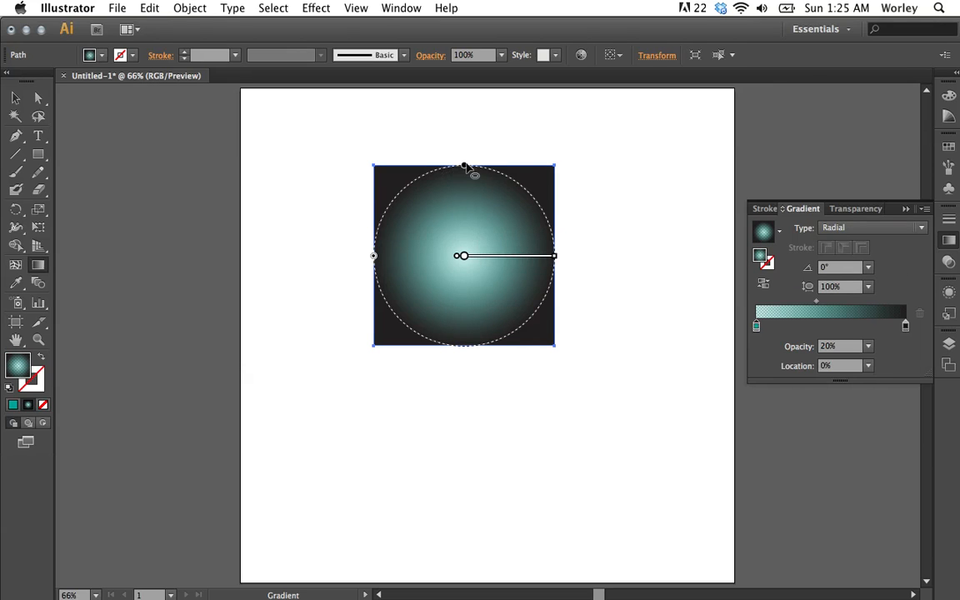
drag(465, 165, 456, 207)
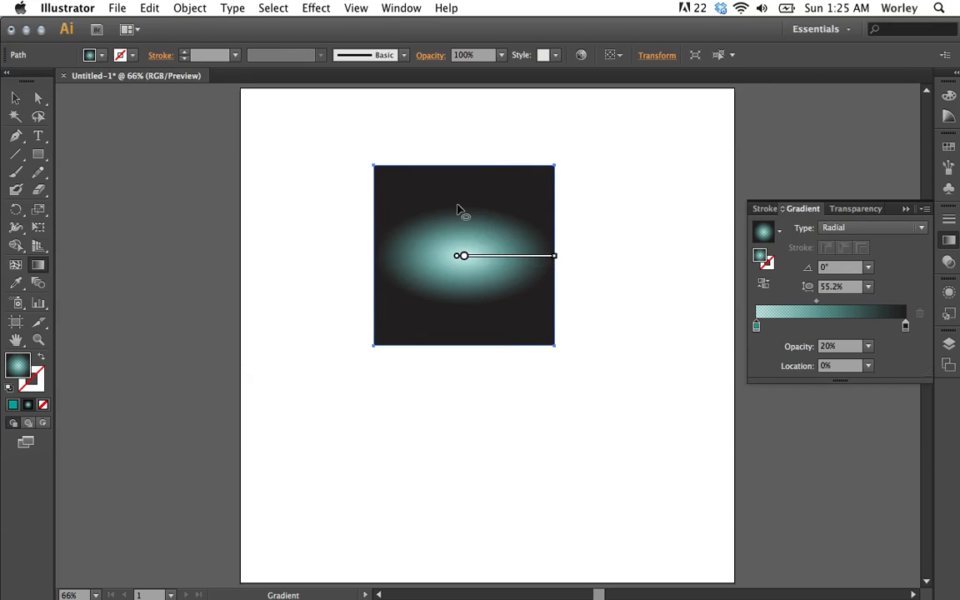
drag(377, 257, 298, 266)
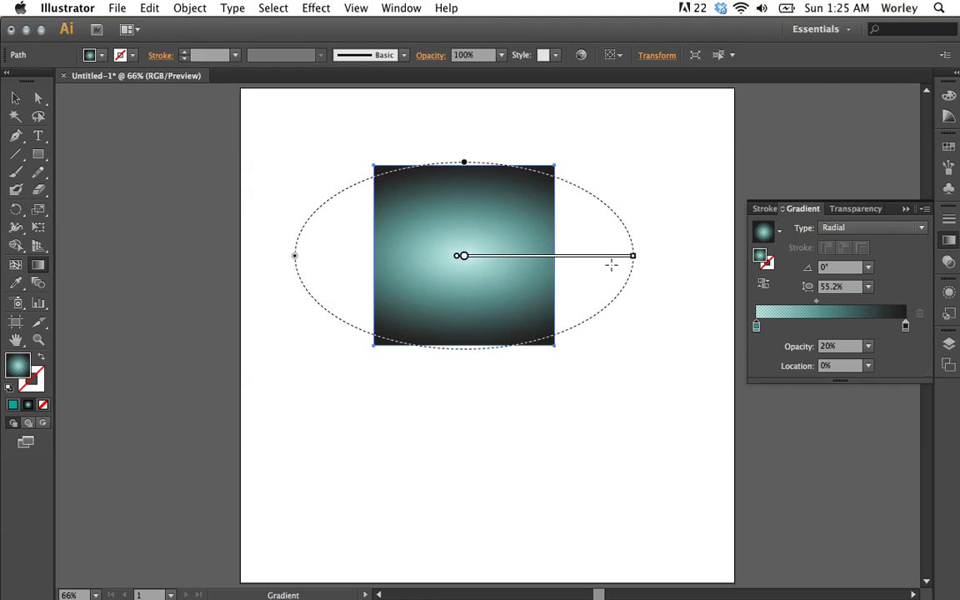
Add a gradient stop at about 64% between the teal and black stops and raise its green value to 181
mouse_move(631, 262)
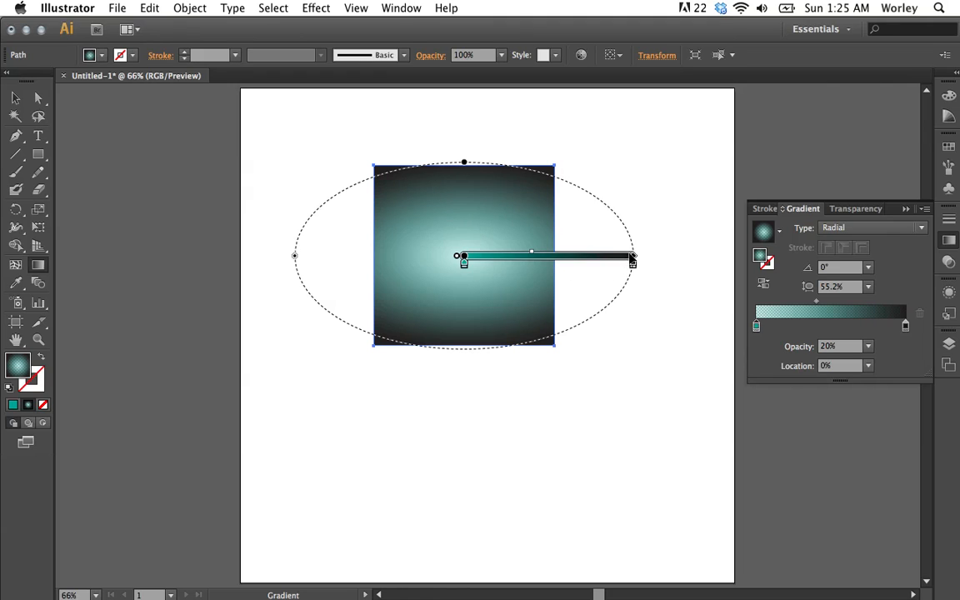
click(571, 265)
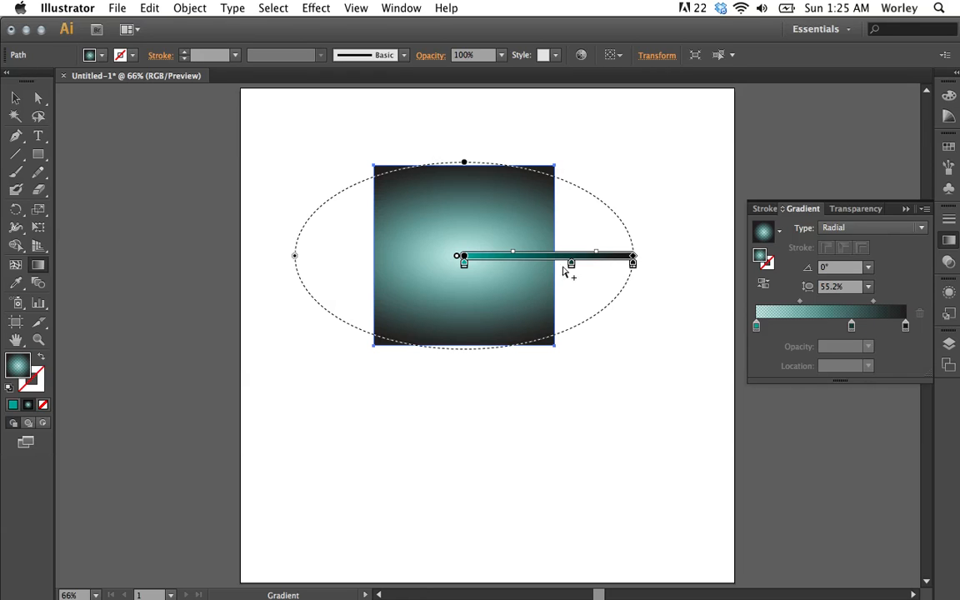
double_click(571, 265)
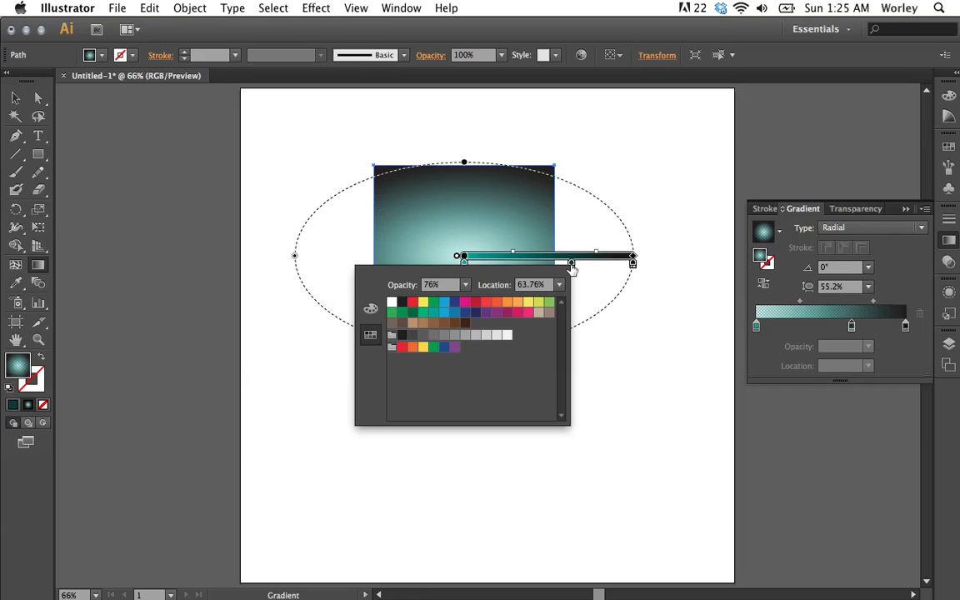
click(370, 309)
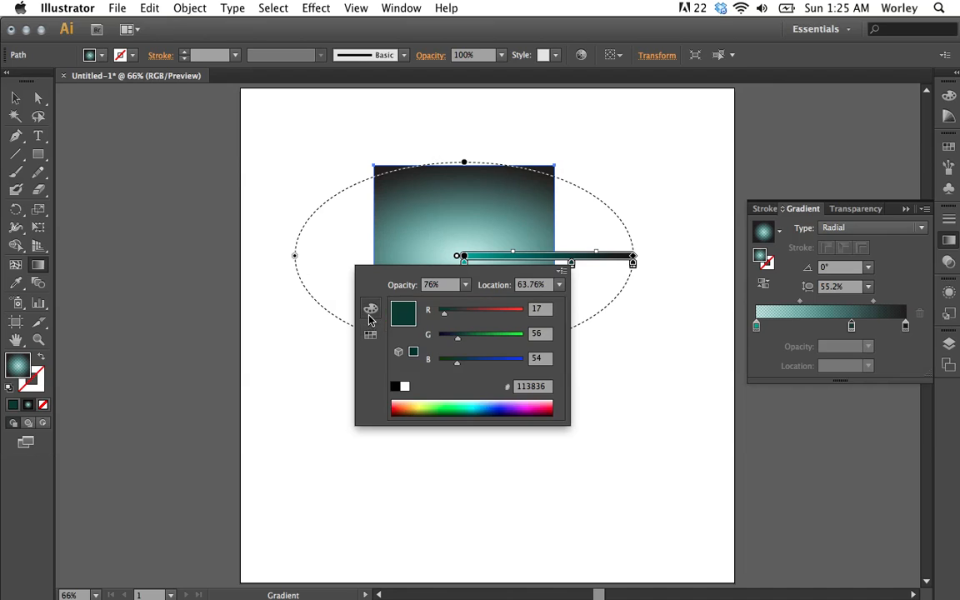
drag(464, 340, 499, 338)
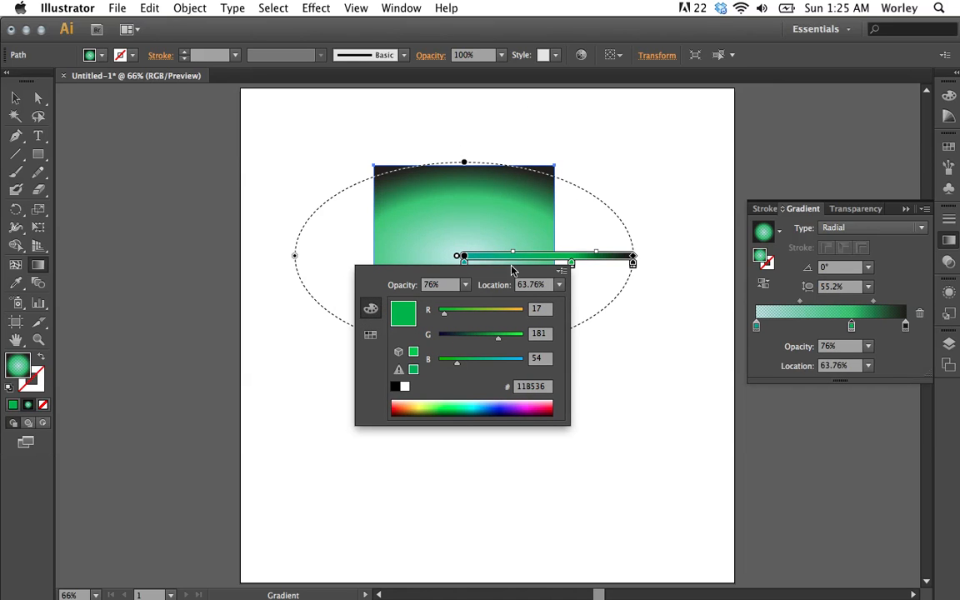
click(571, 265)
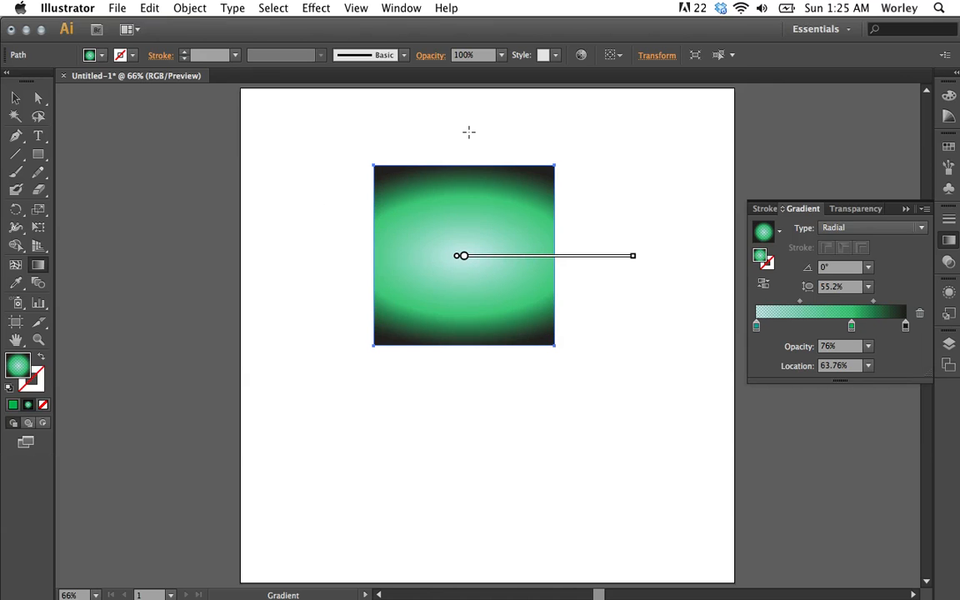
Reshape the radial gradient to an angle of about 68° and an aspect ratio of about 30%, and delete the square
drag(468, 163, 416, 247)
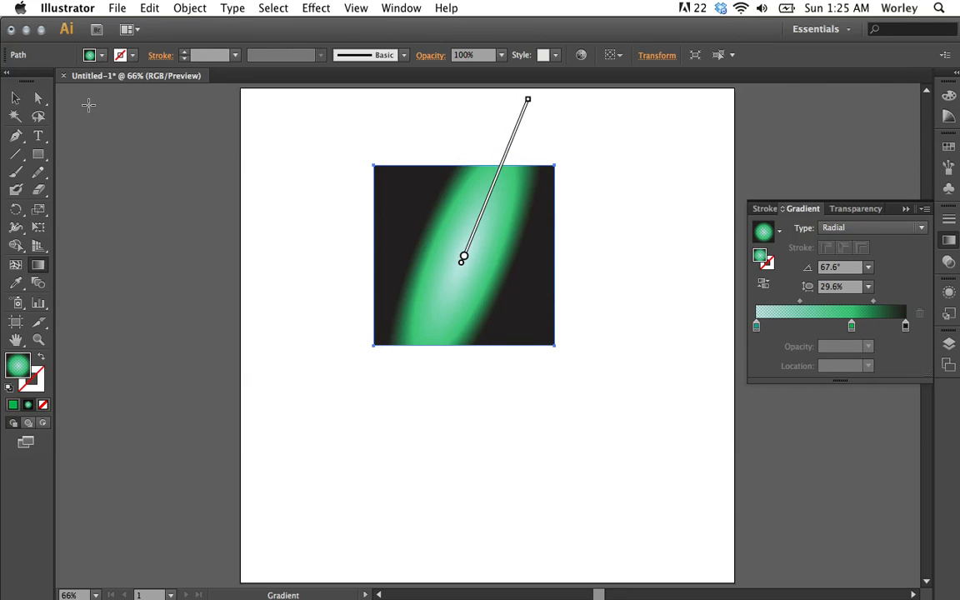
click(16, 99)
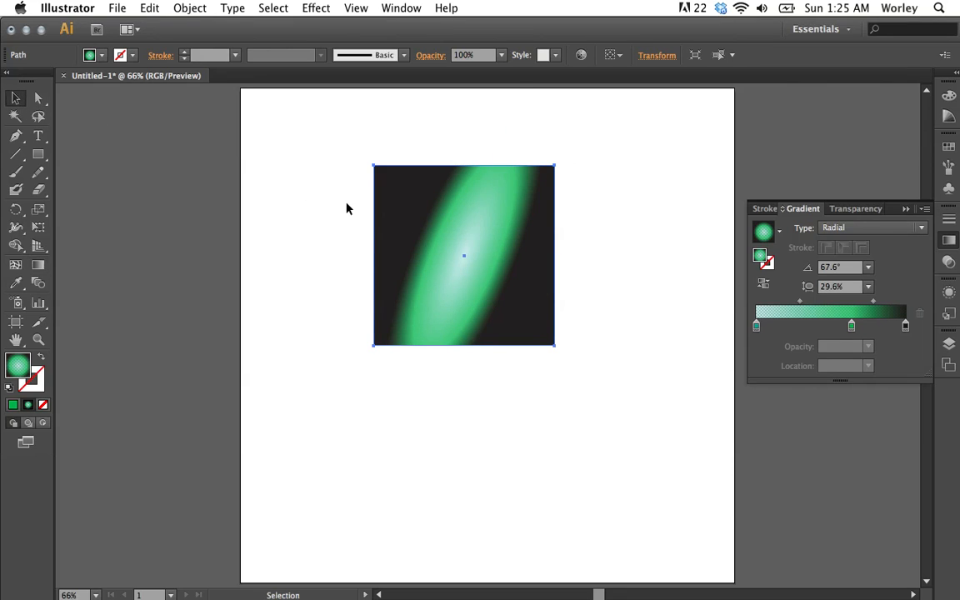
key(Delete)
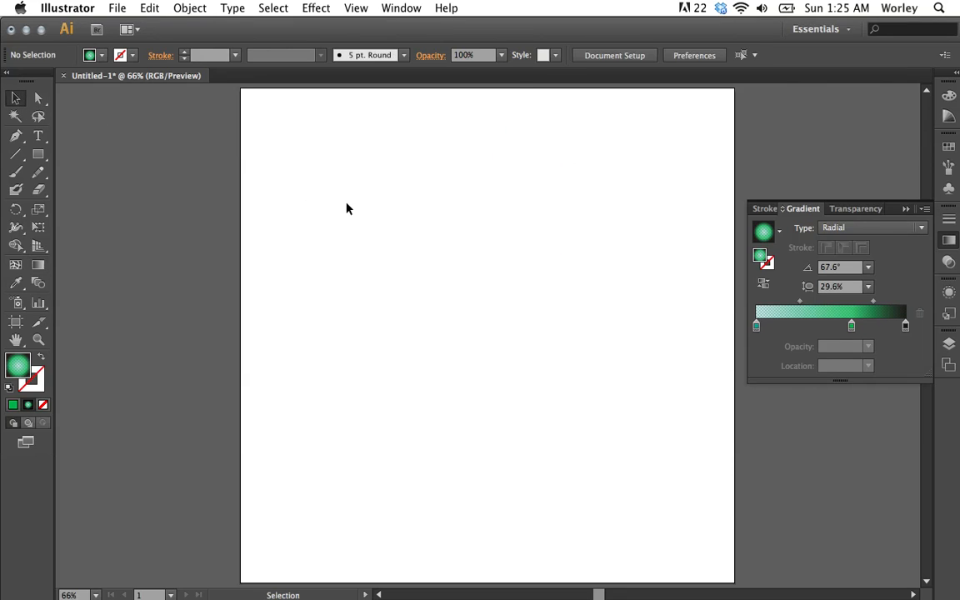
click(948, 243)
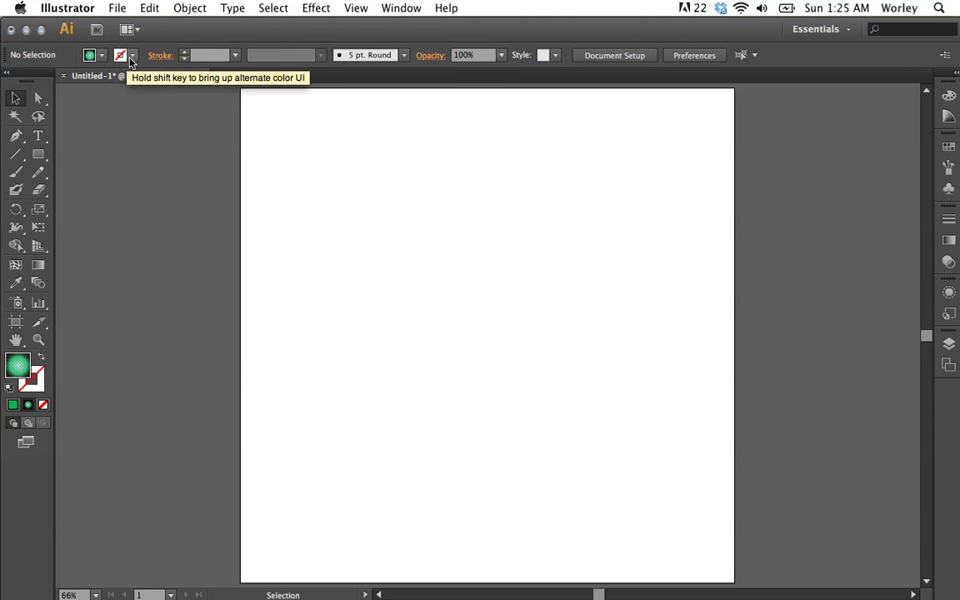
Set the fill to the solid teal swatch and draw a nearly square rectangle in the upper middle of the artboard
click(102, 56)
click(100, 57)
click(100, 57)
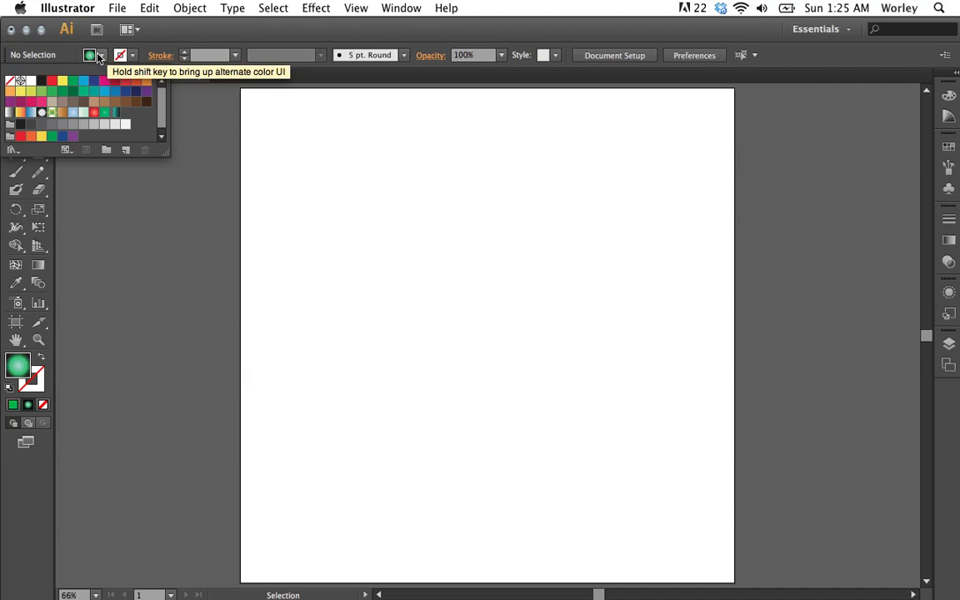
click(99, 95)
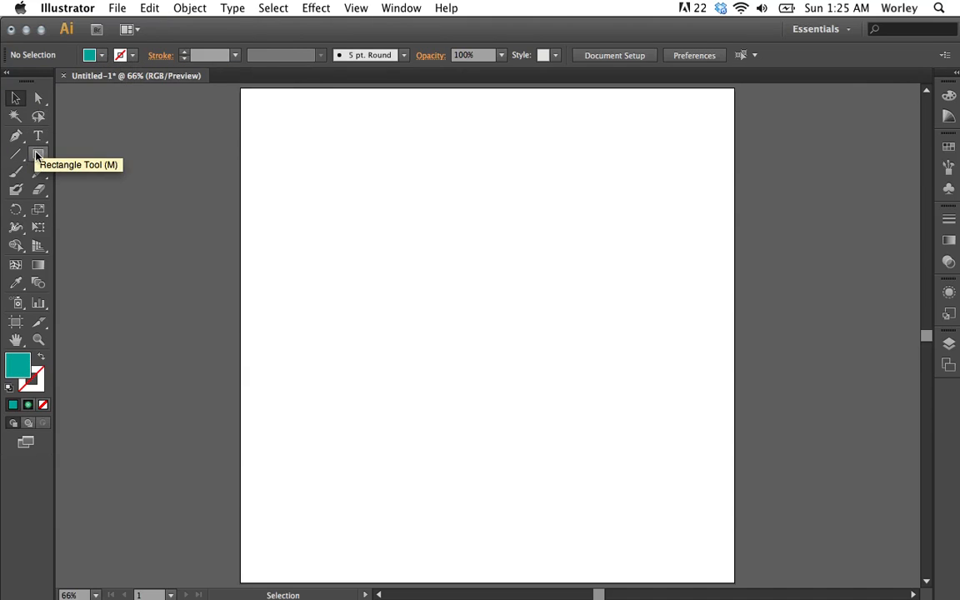
click(37, 154)
mouse_move(343, 168)
mouse_down()
mouse_move(555, 323)
mouse_move(564, 361)
mouse_up()
Try the white-to-black gradient swatch on the rectangle's stroke and settle on the blue fading gradient swatch
click(132, 56)
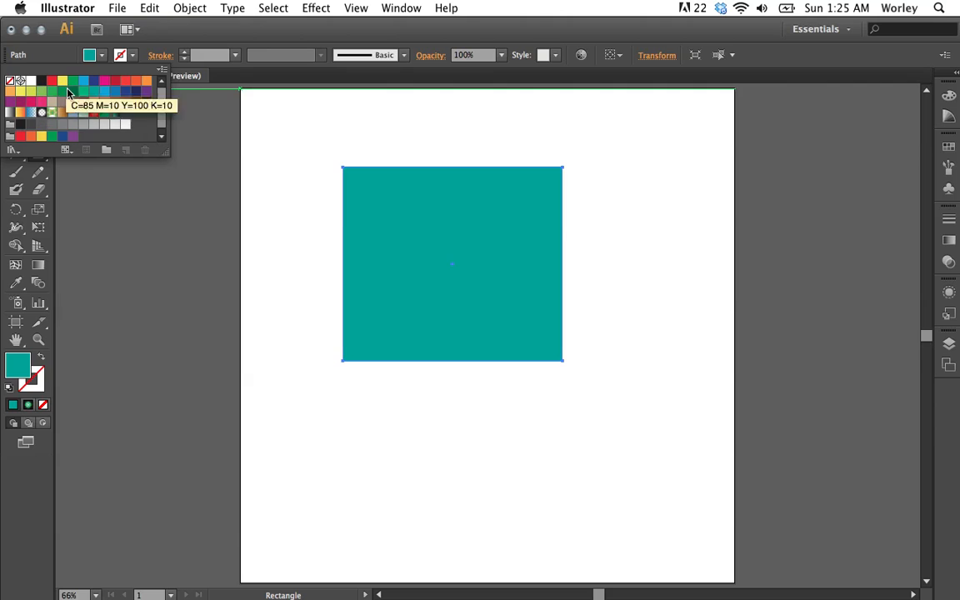
click(8, 116)
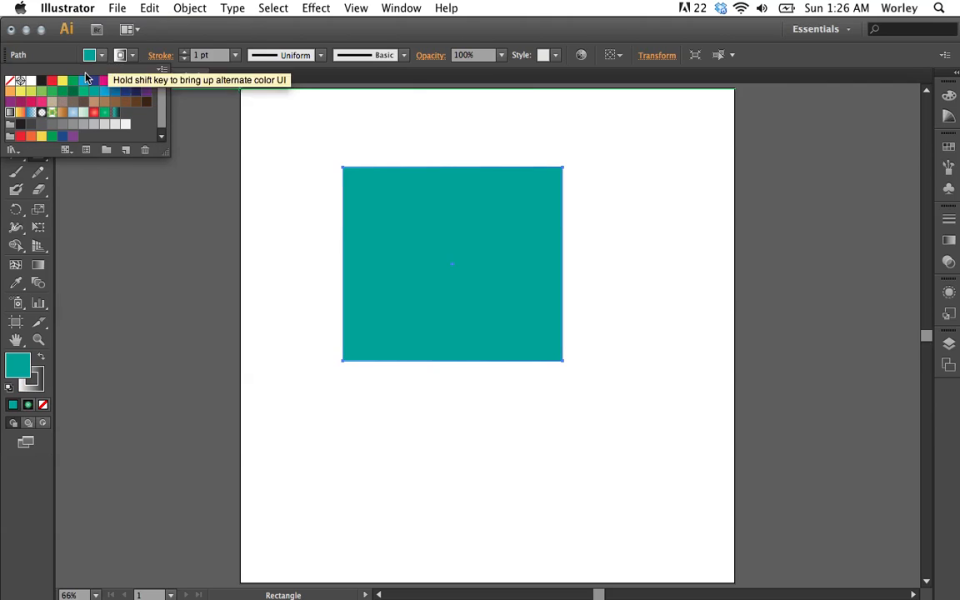
click(31, 112)
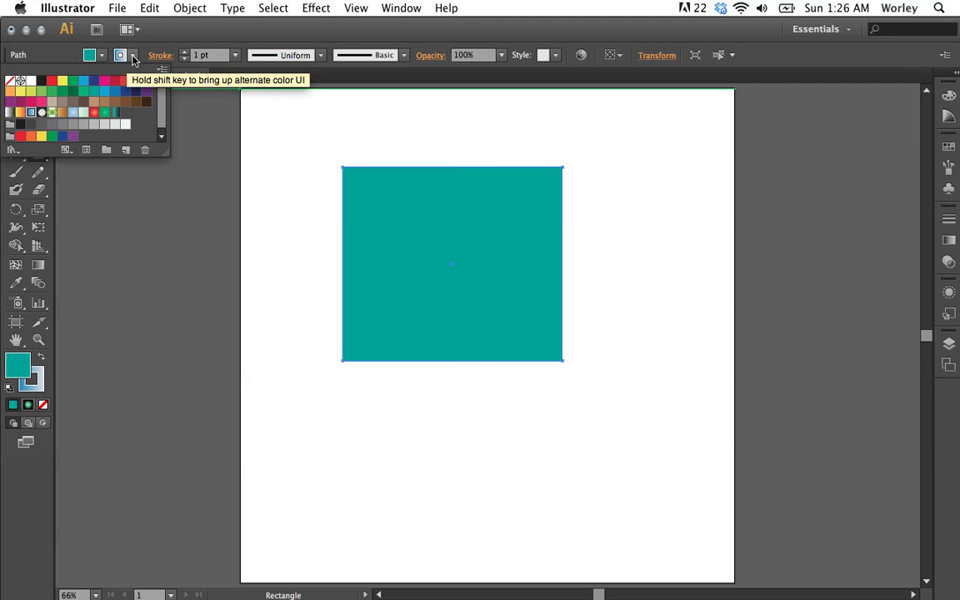
click(133, 57)
Increase the weight of the rectangle's gradient stroke to 26 pt
click(184, 53)
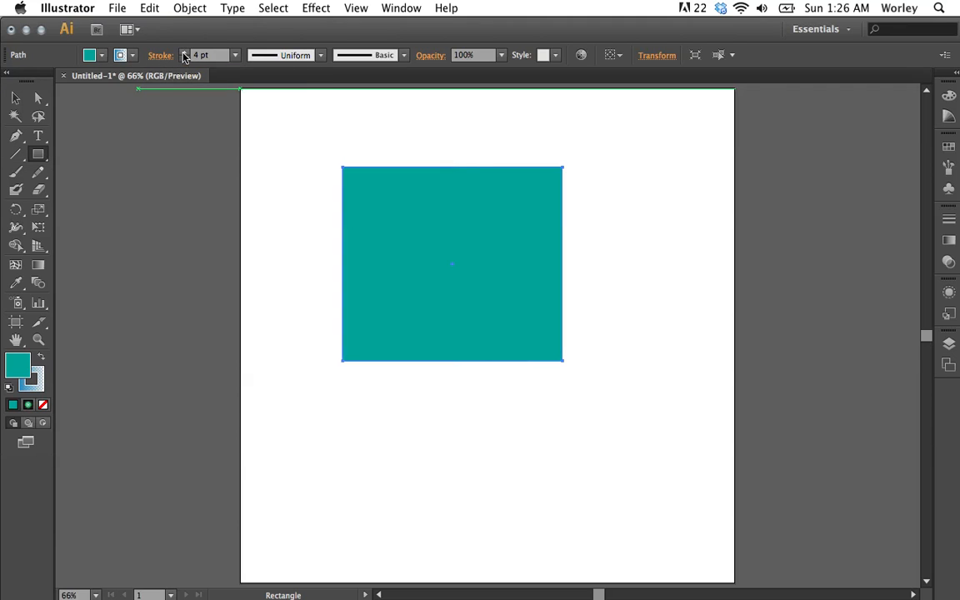
click(184, 53)
click(184, 52)
click(184, 53)
click(184, 53)
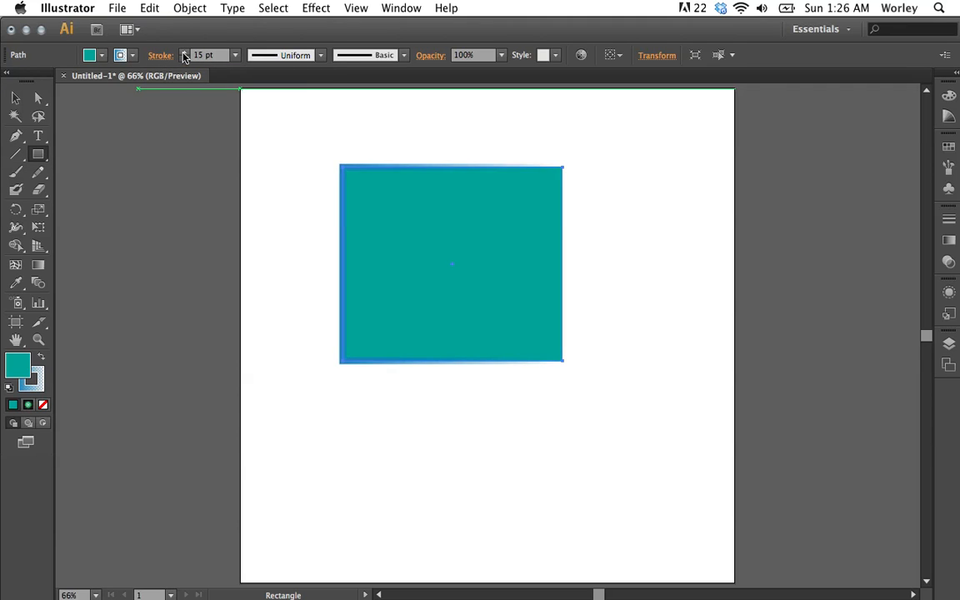
click(184, 53)
click(184, 53)
click(184, 52)
click(184, 52)
click(185, 52)
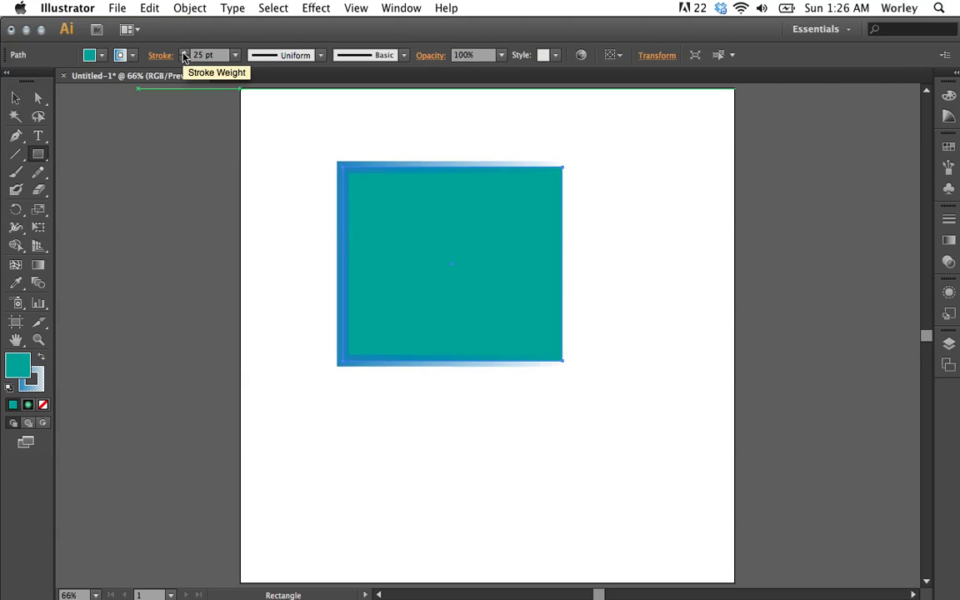
click(184, 52)
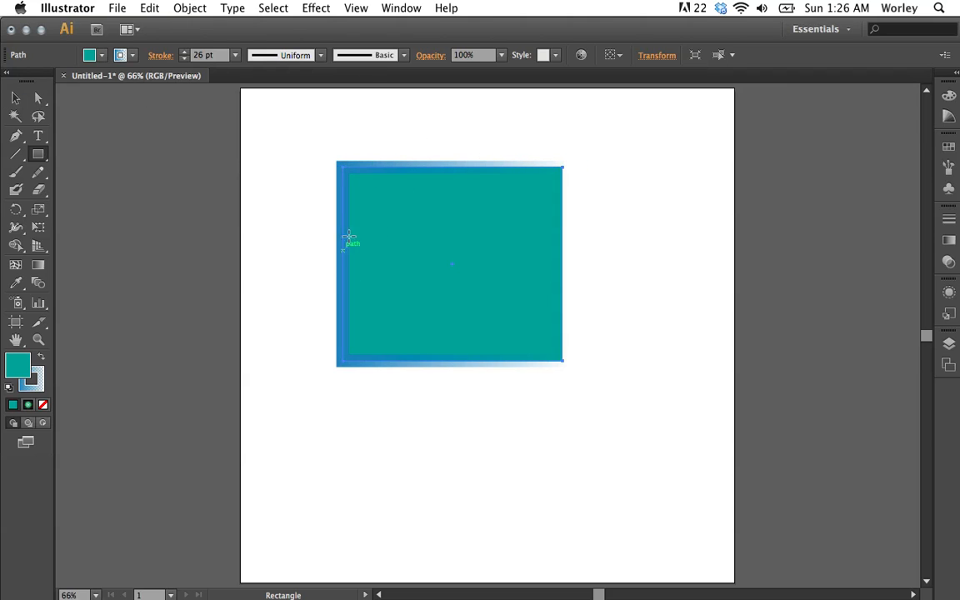
Fill the rectangle with the previously used green radial gradient and make its stroke the active attribute
click(948, 241)
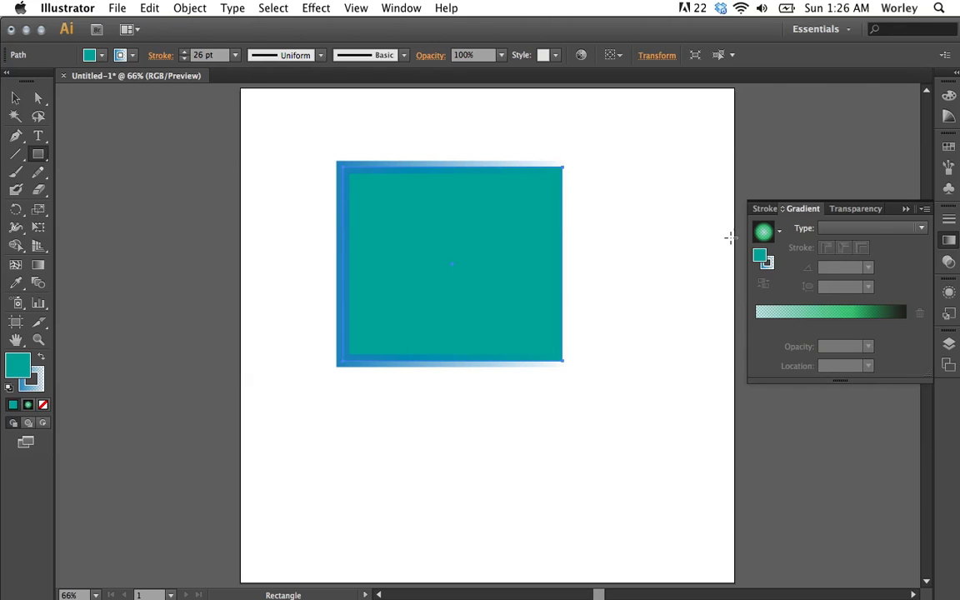
click(808, 317)
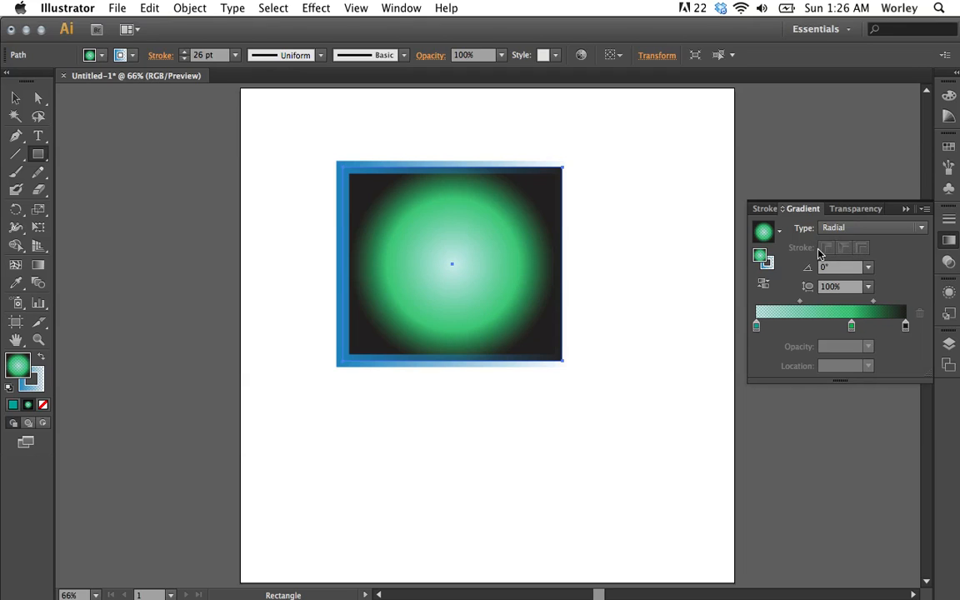
click(36, 383)
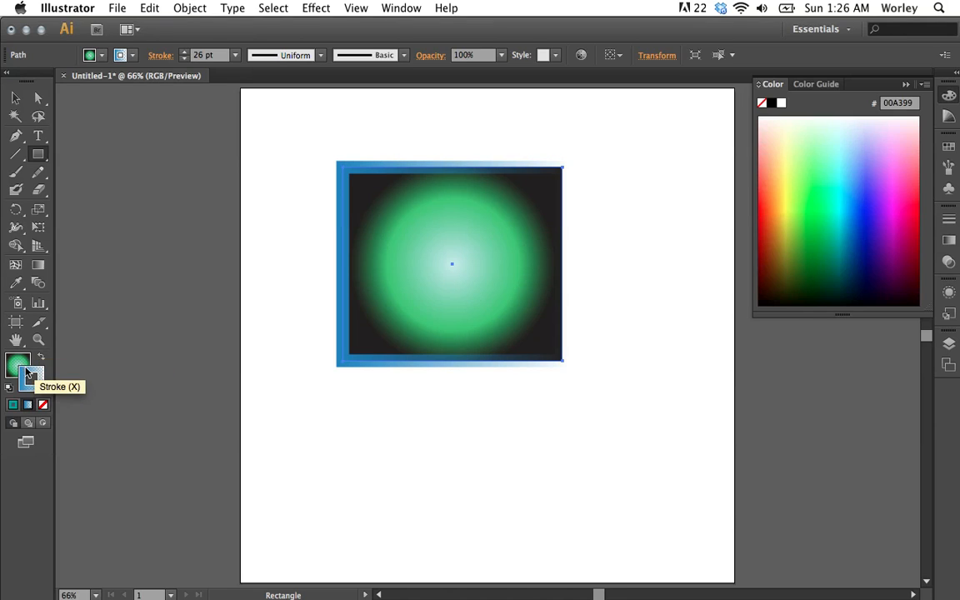
Try the rectangle's blue gradient stroke along the stroke and settle on applying it across the stroke
click(17, 363)
click(31, 377)
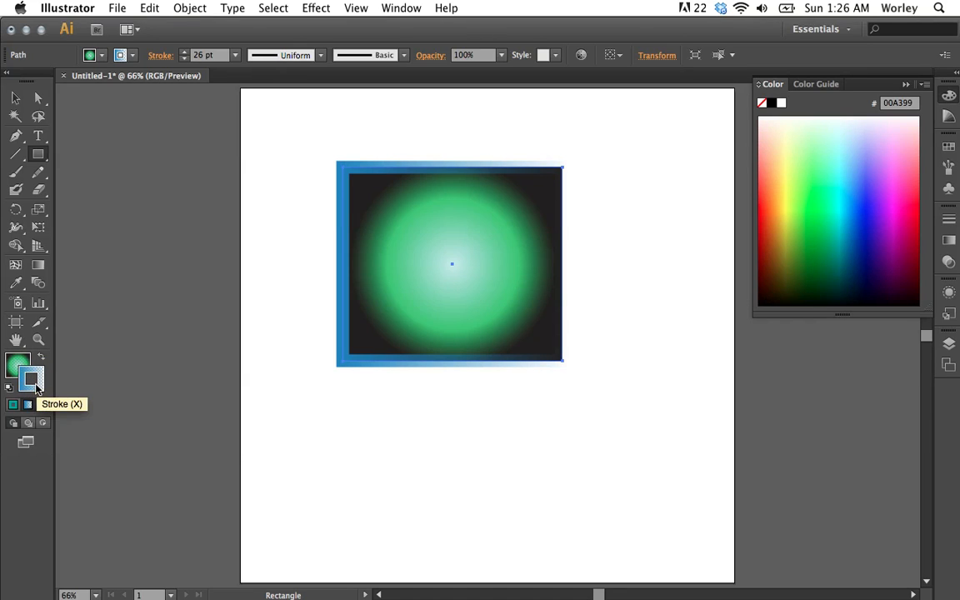
click(948, 241)
click(841, 249)
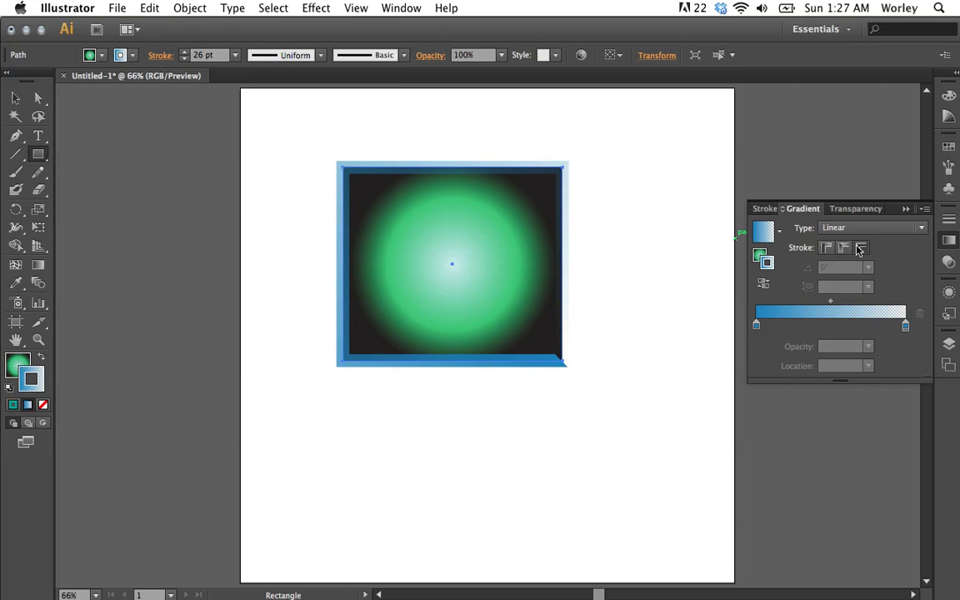
click(826, 248)
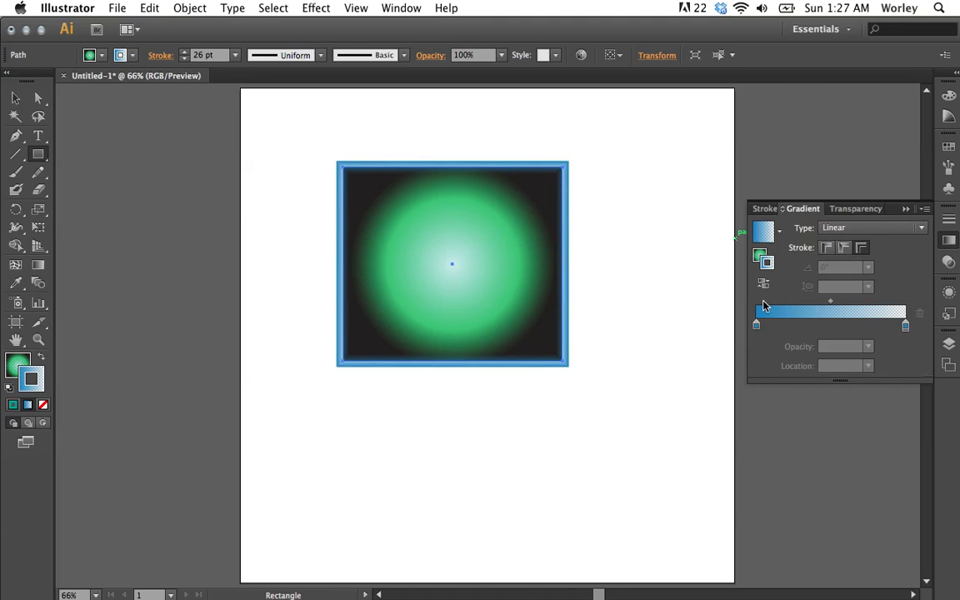
Fill the rectangle with the solid teal swatch in place of the green radial gradient
click(91, 55)
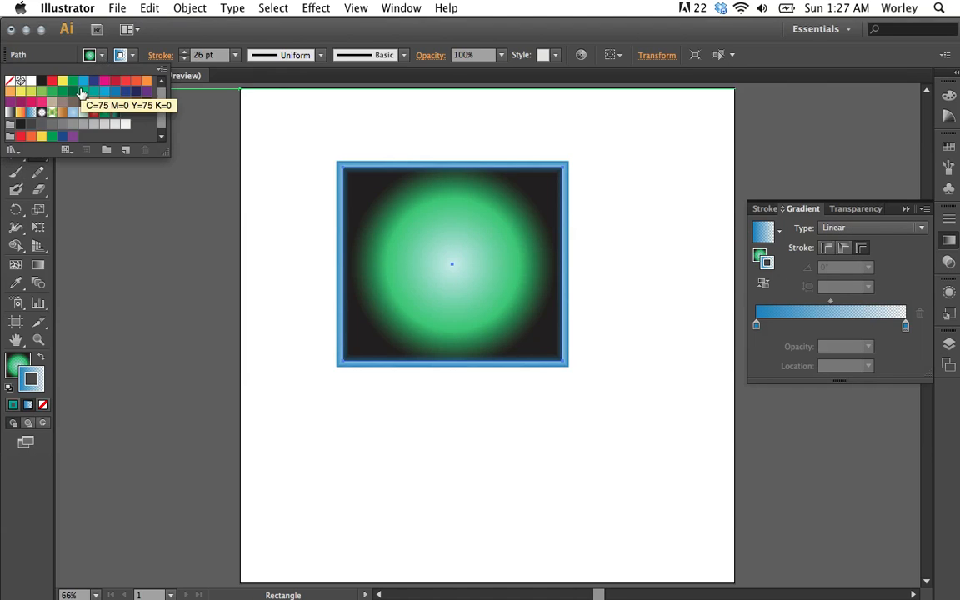
click(97, 94)
click(91, 55)
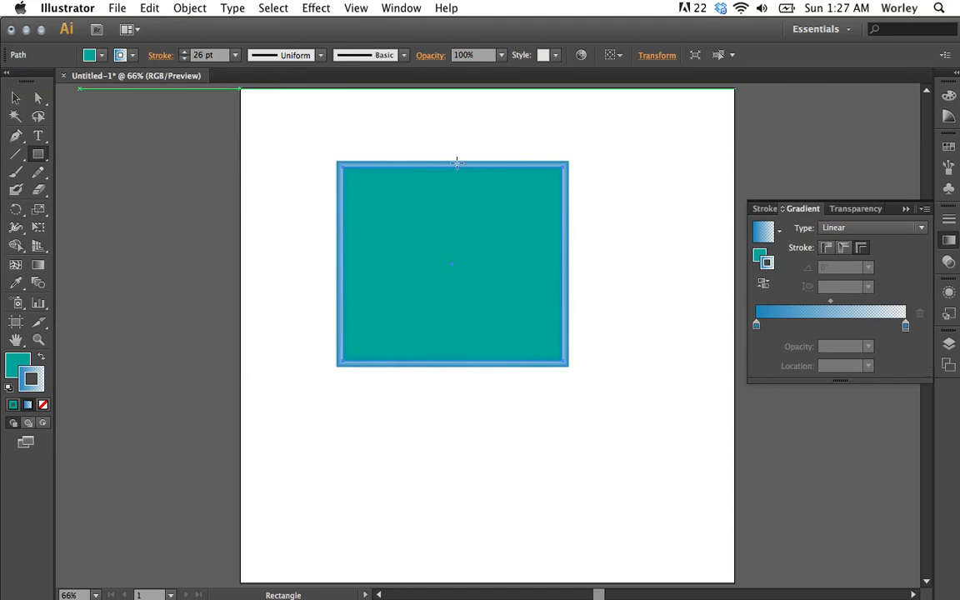
Apply the gradient within the stroke, change its type to Radial and set the aspect ratio to 20%
click(826, 249)
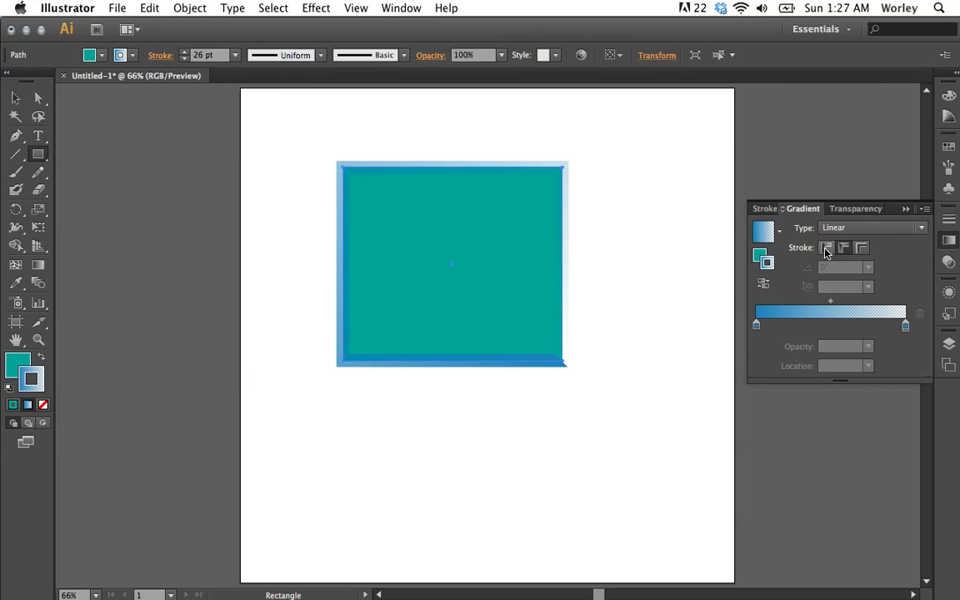
click(859, 228)
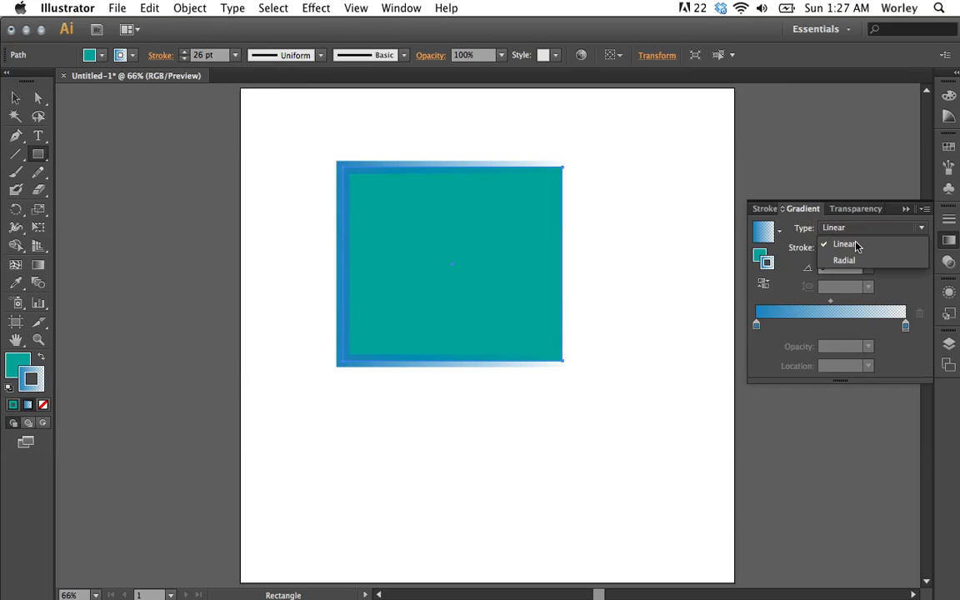
click(845, 260)
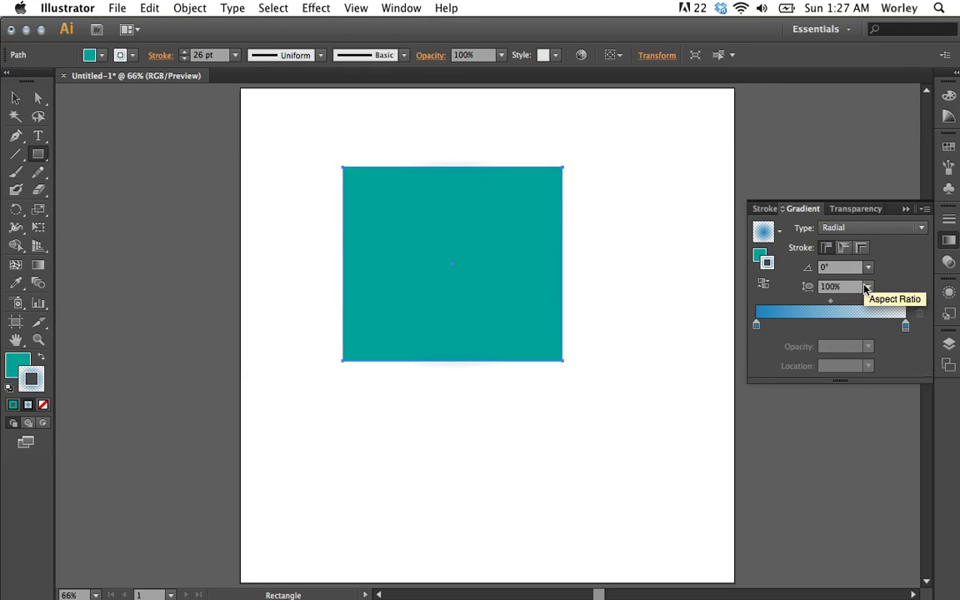
click(867, 285)
click(882, 325)
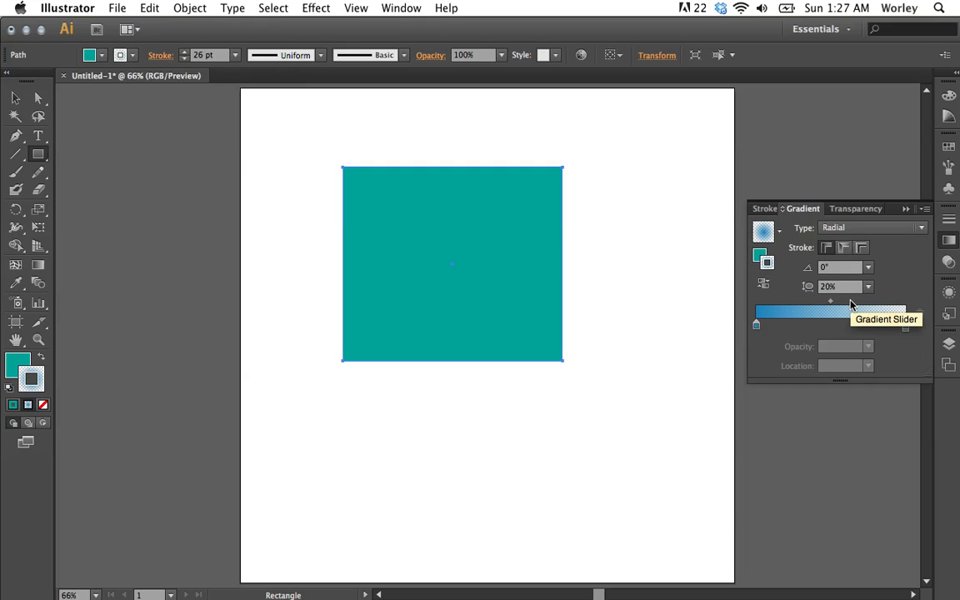
Adjust the rectangle's stroke weight down and up, ending at 36 pt, and collapse the gradient settings
click(185, 58)
click(185, 58)
click(185, 58)
click(185, 59)
click(185, 51)
click(185, 51)
click(185, 51)
click(185, 51)
click(185, 52)
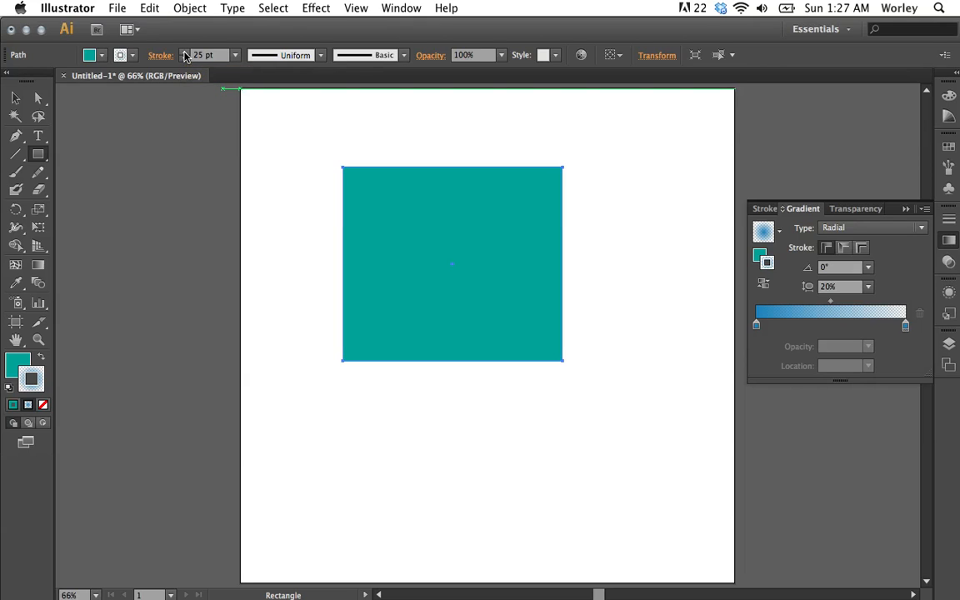
click(185, 52)
click(185, 52)
click(185, 52)
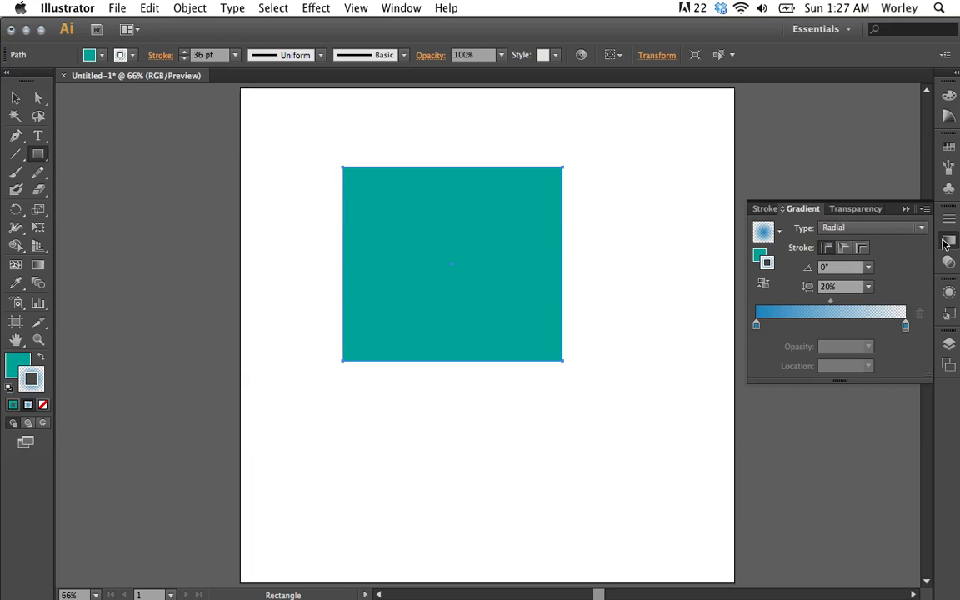
click(948, 240)
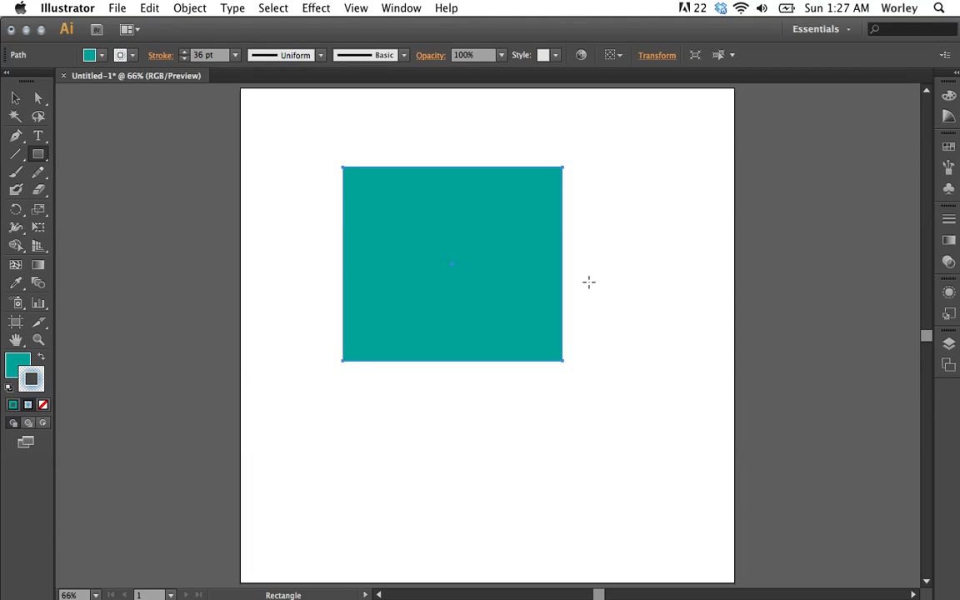